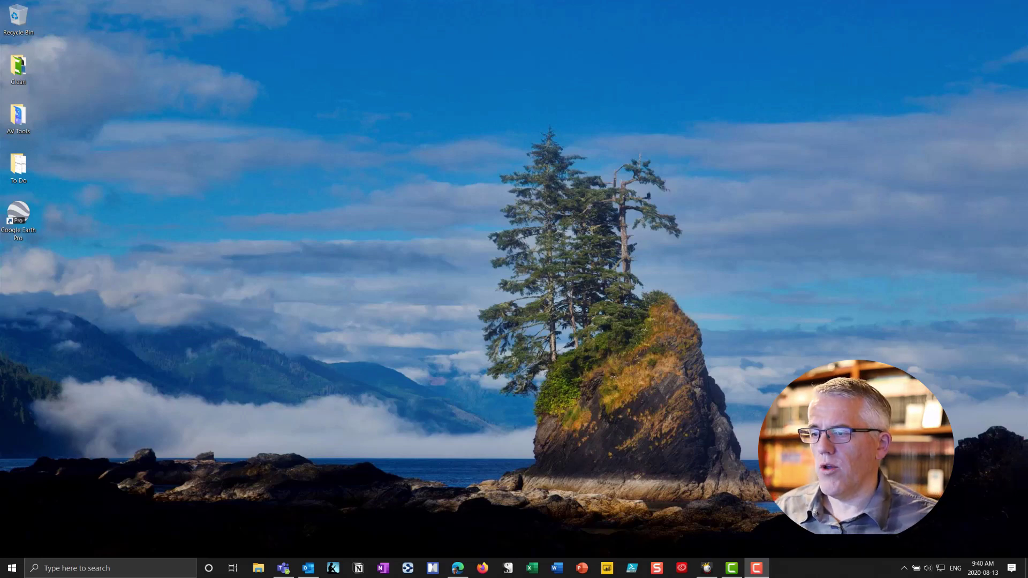
- In Edge, open the Microsoft Whiteboard page and choose Get Whiteboard for Windows
click(456, 568)
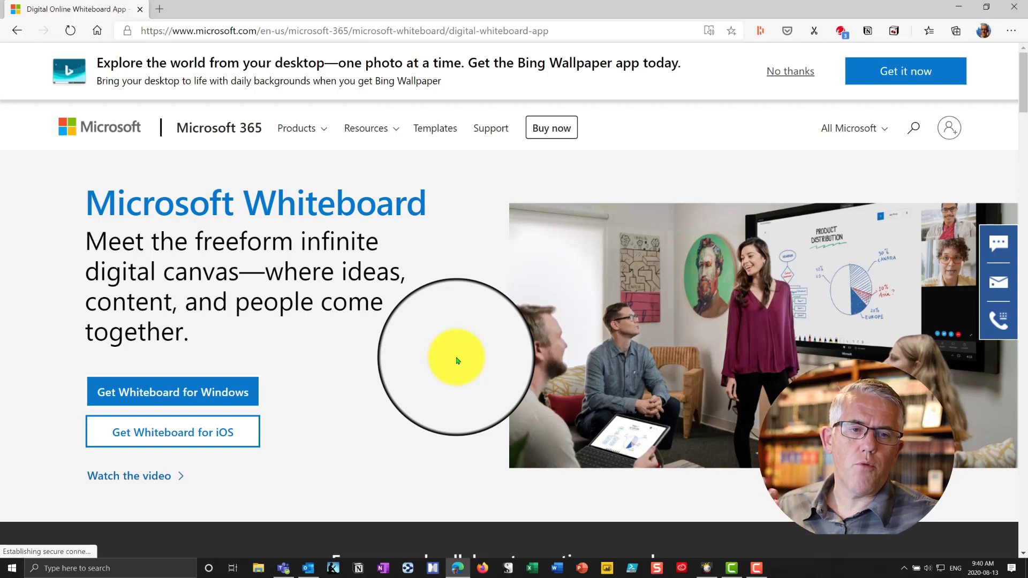
click(142, 400)
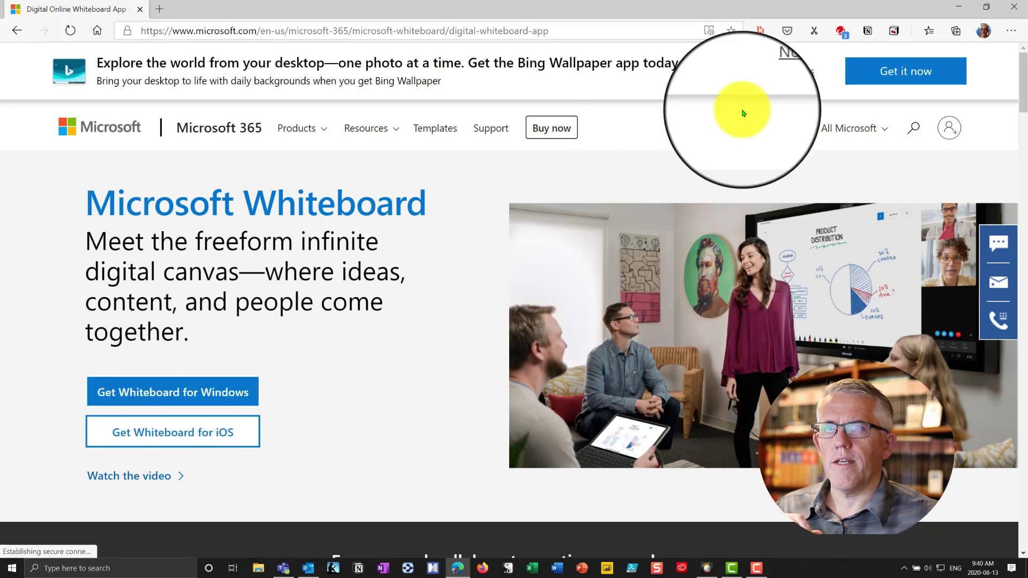
- Minimize Edge and launch Microsoft Whiteboard from Windows search with 'whiteb'
click(964, 8)
click(160, 565)
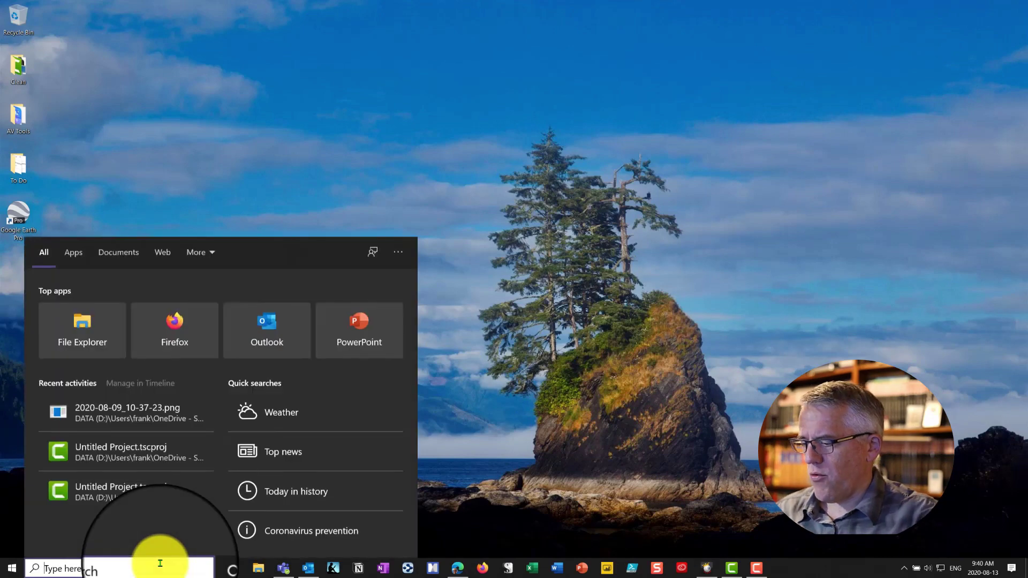
text(whiteb)
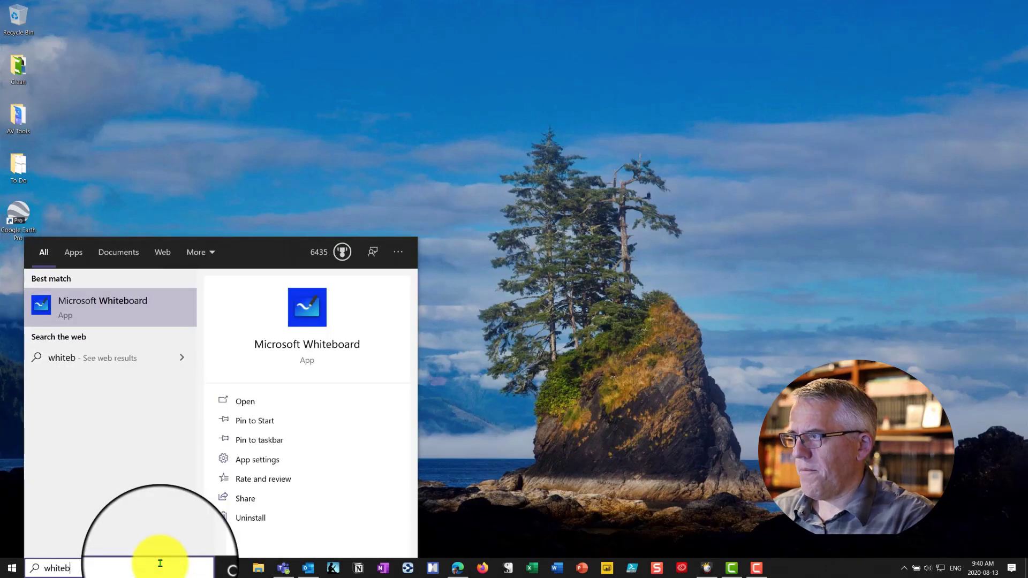
key(Return)
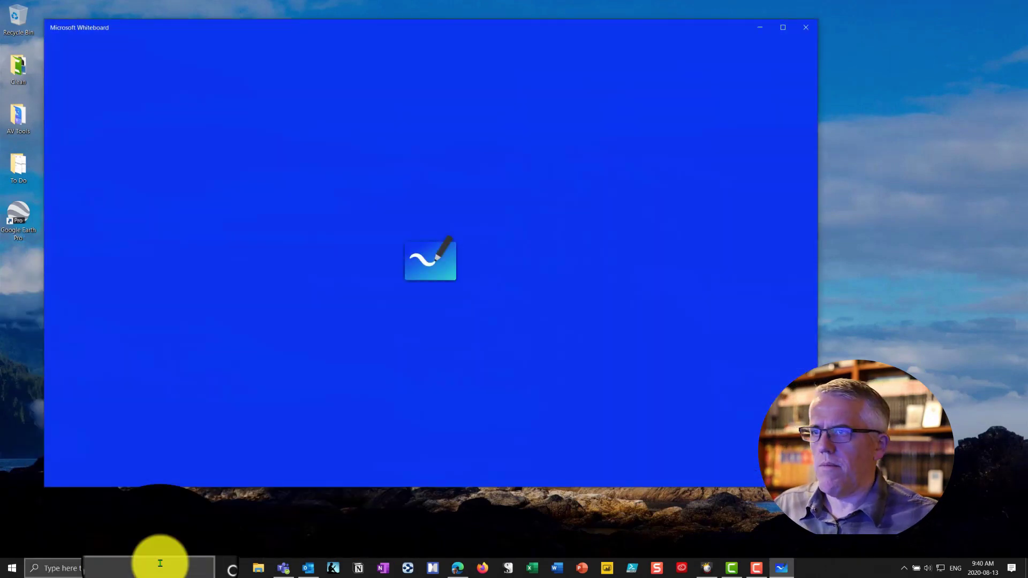
- Leave the opened board and create a new blank whiteboard
click(417, 400)
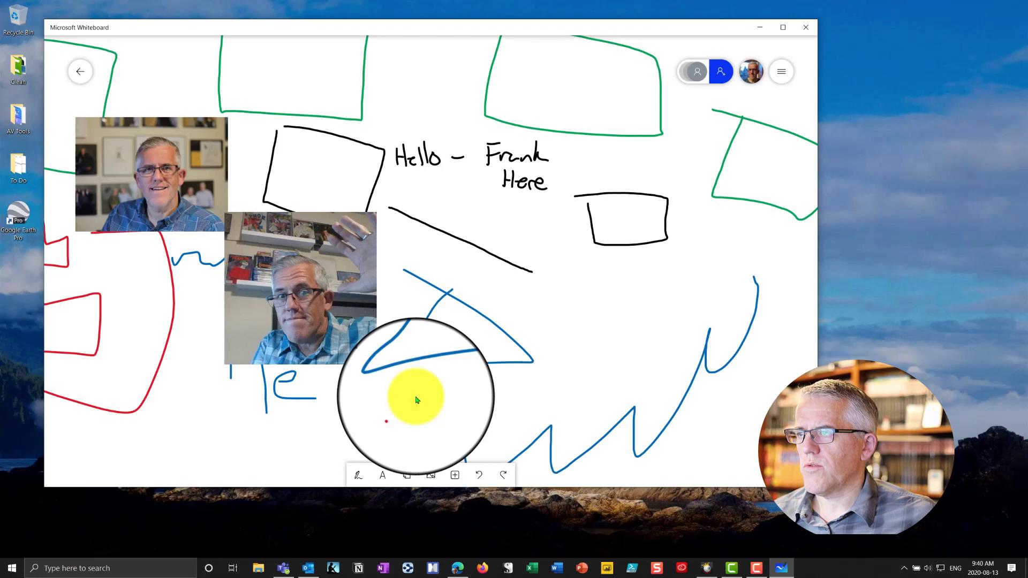
click(80, 72)
click(259, 165)
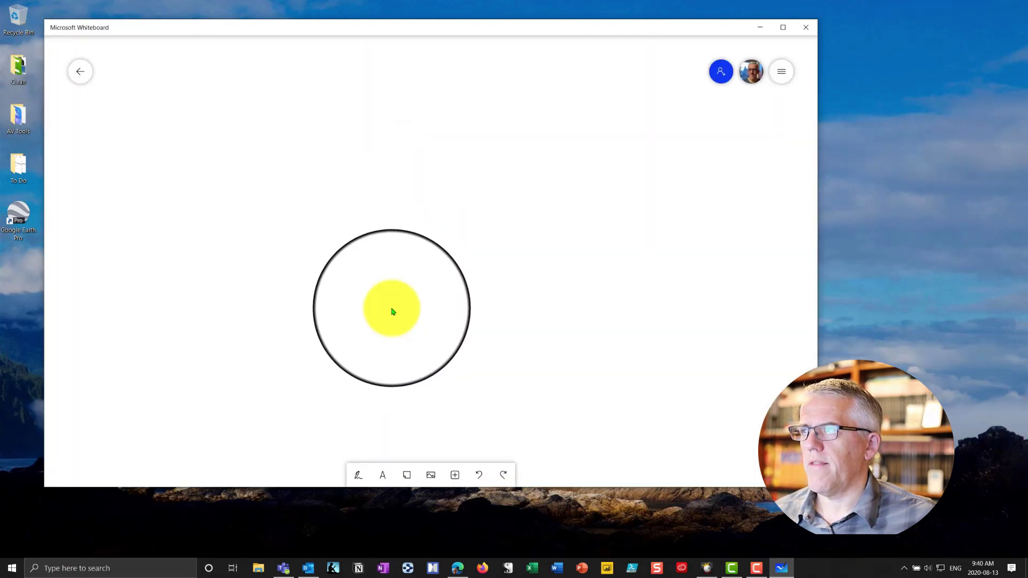
- In Teams, start an instant channel meeting with the camera turned off
click(284, 568)
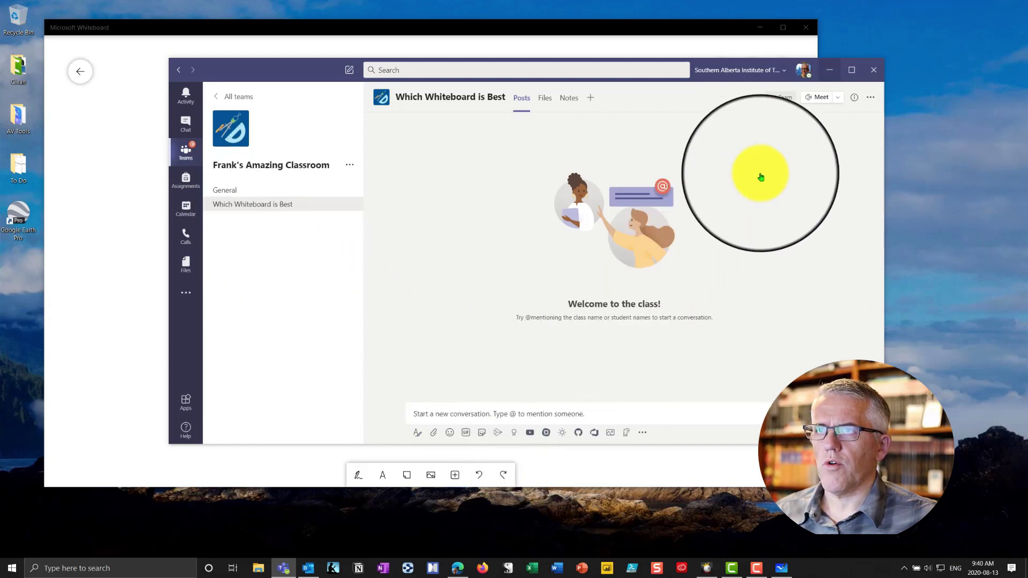
click(822, 99)
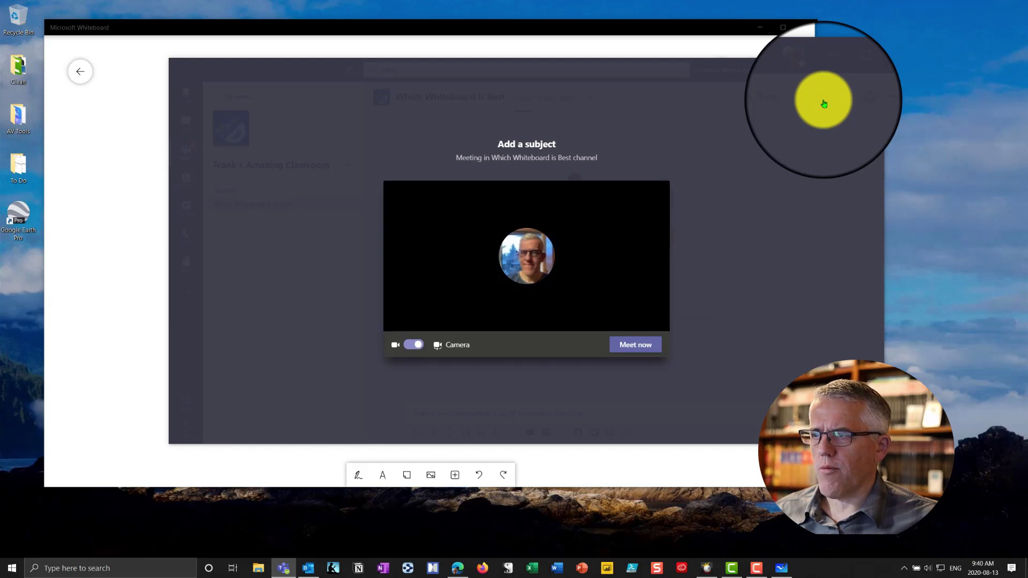
click(412, 347)
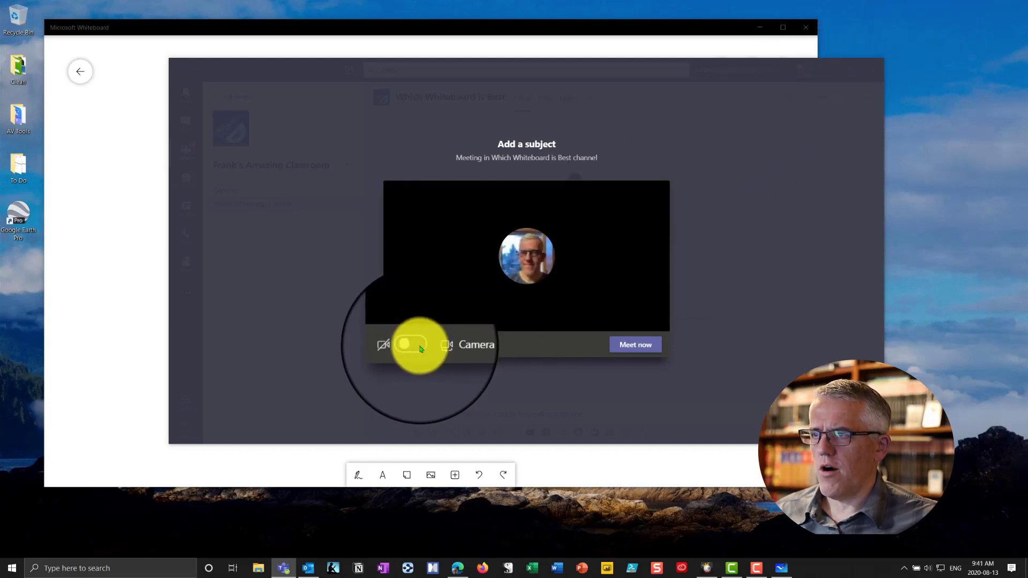
click(636, 346)
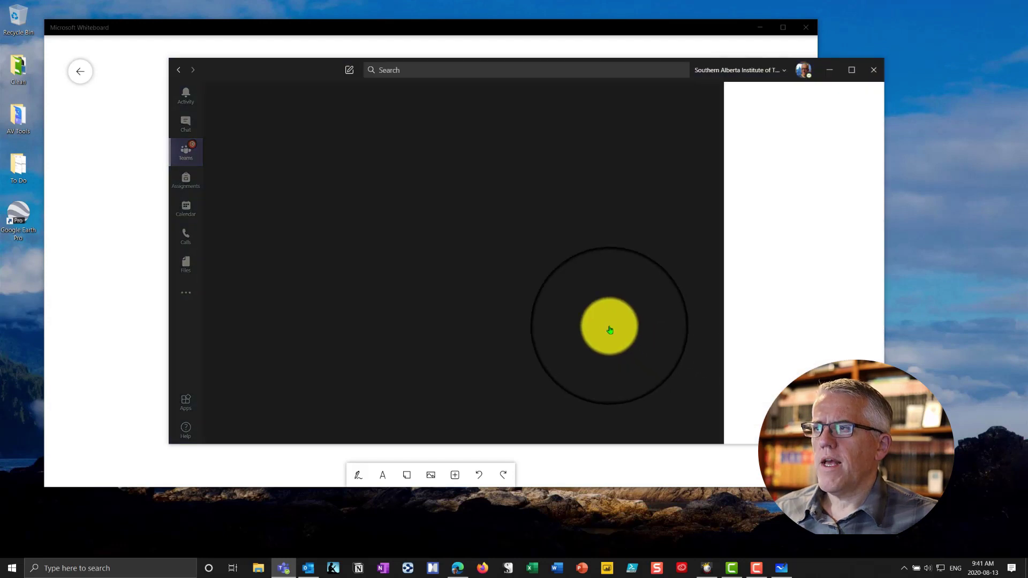
- Move the Teams window up and right and bring up the share options
drag(312, 74, 388, 39)
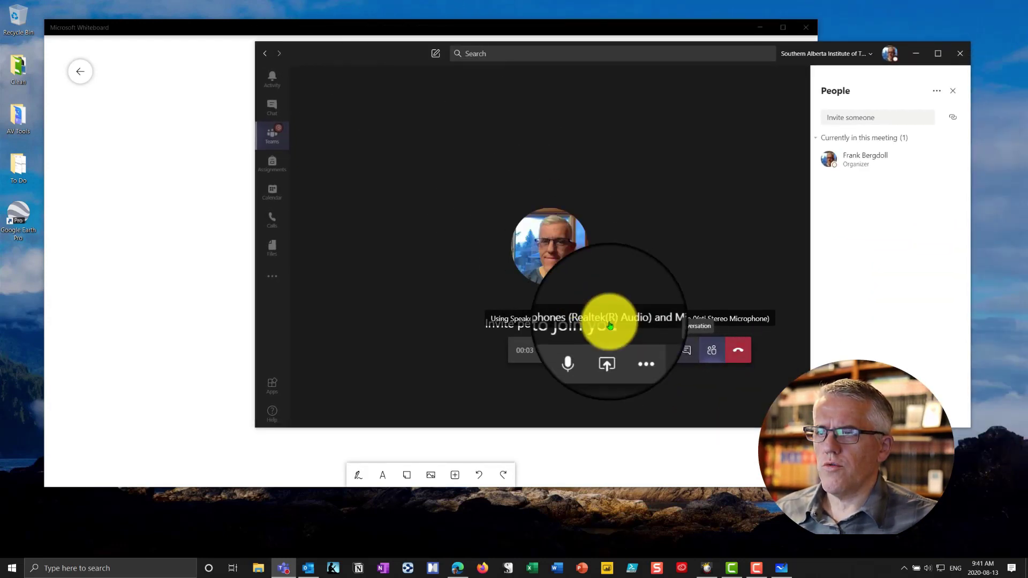
click(635, 357)
click(615, 354)
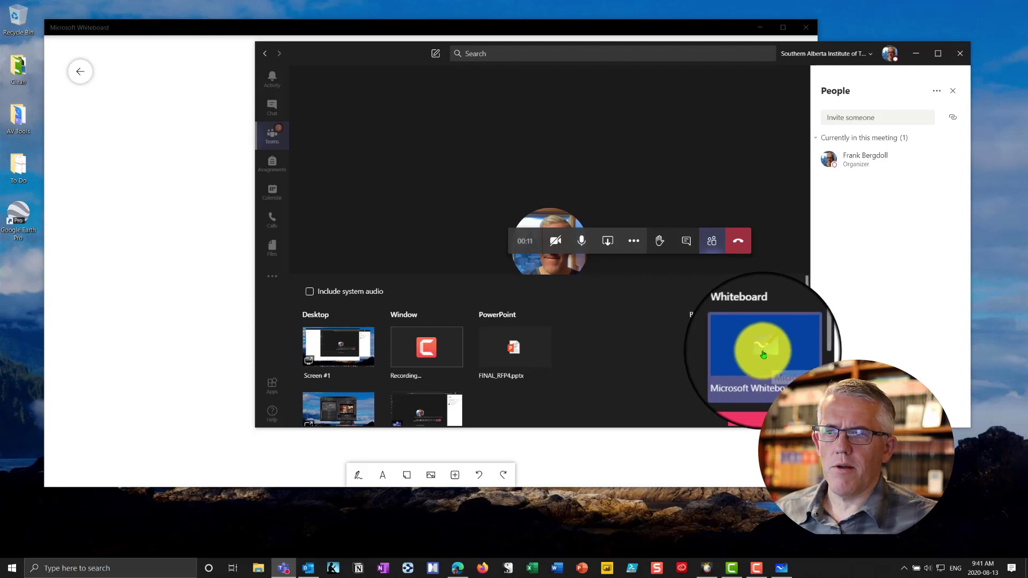
- Present the whiteboard in the meeting, then snap the Whiteboard app to the left half
click(763, 355)
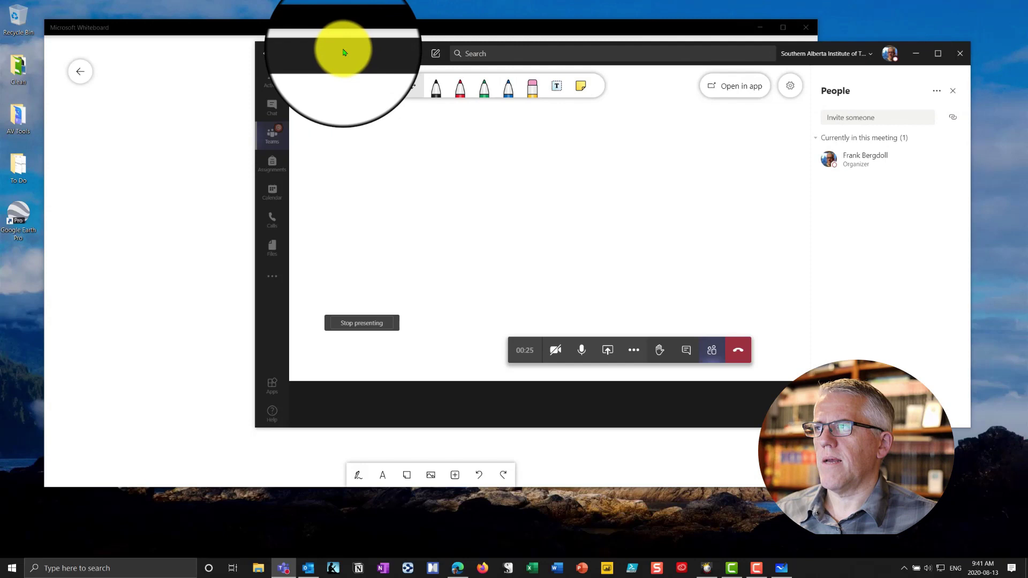
drag(344, 51, 278, 87)
drag(213, 28, 6, 59)
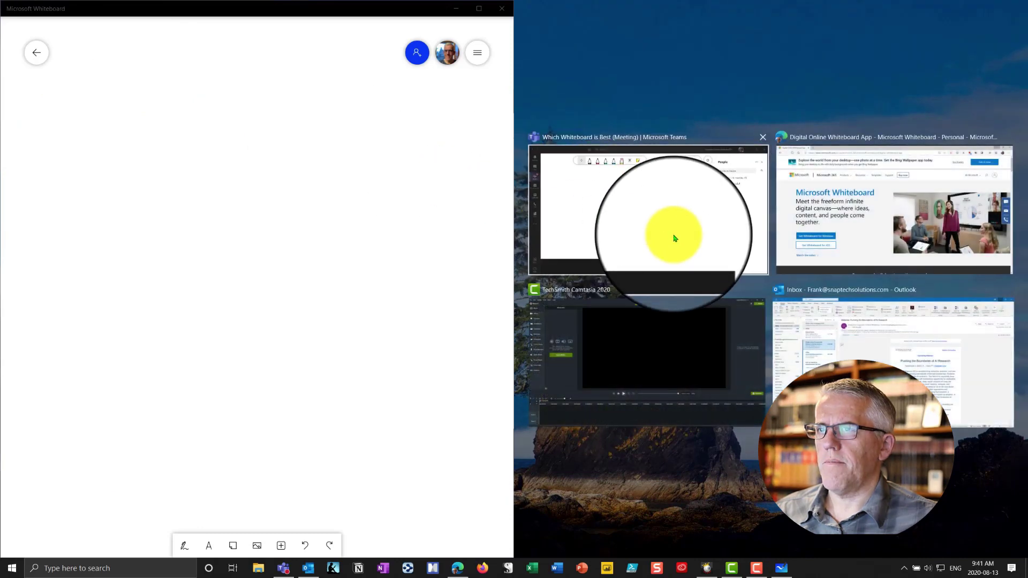
- Snap the Teams meeting window to the right half beside the Whiteboard app
click(673, 234)
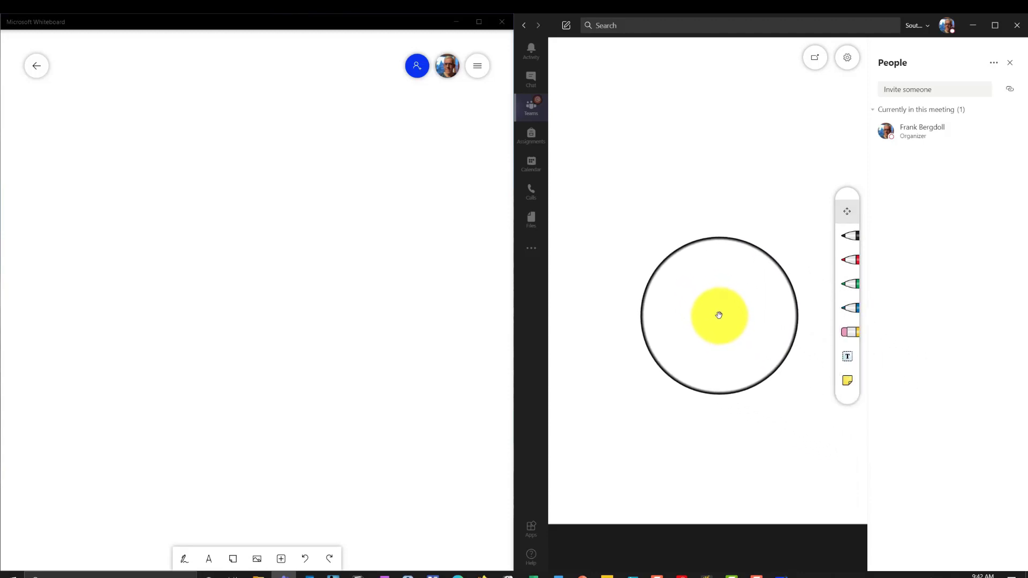
mouse_move(721, 319)
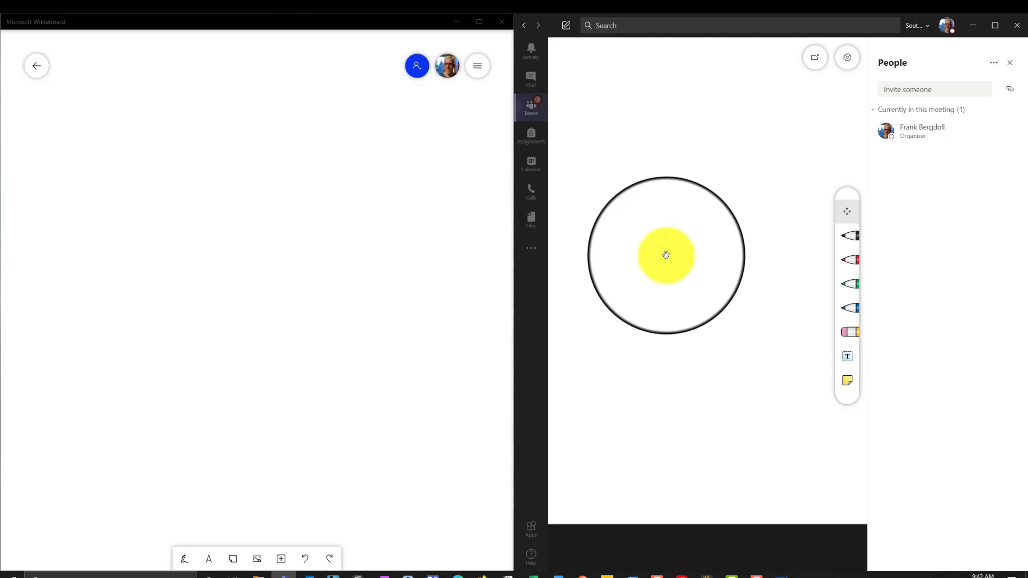
- Draw a black zigzag on the Teams whiteboard, erase it, and reselect the black pen
click(849, 235)
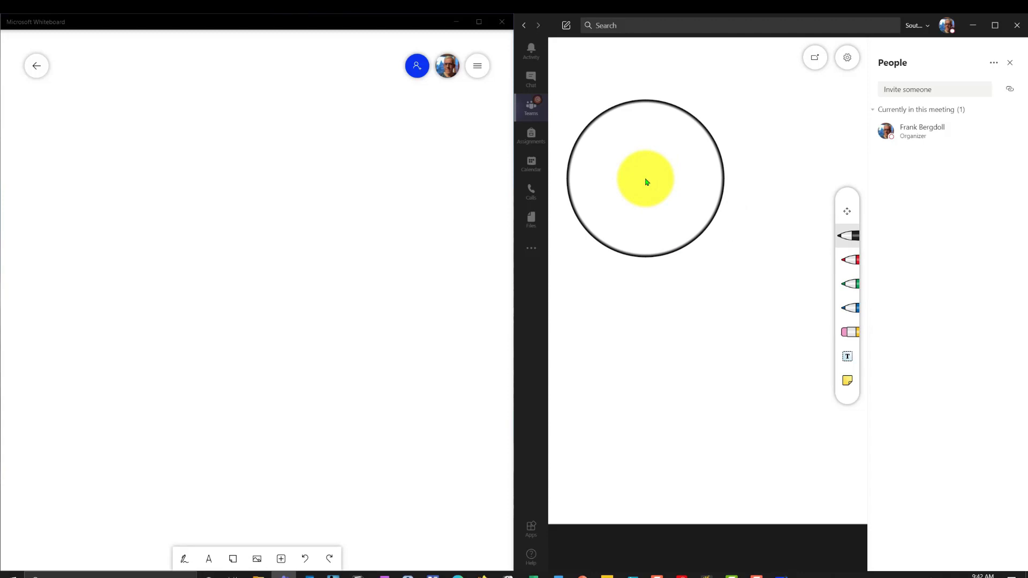
mouse_move(646, 182)
mouse_down()
mouse_move(678, 217)
mouse_move(744, 214)
mouse_move(755, 187)
mouse_up()
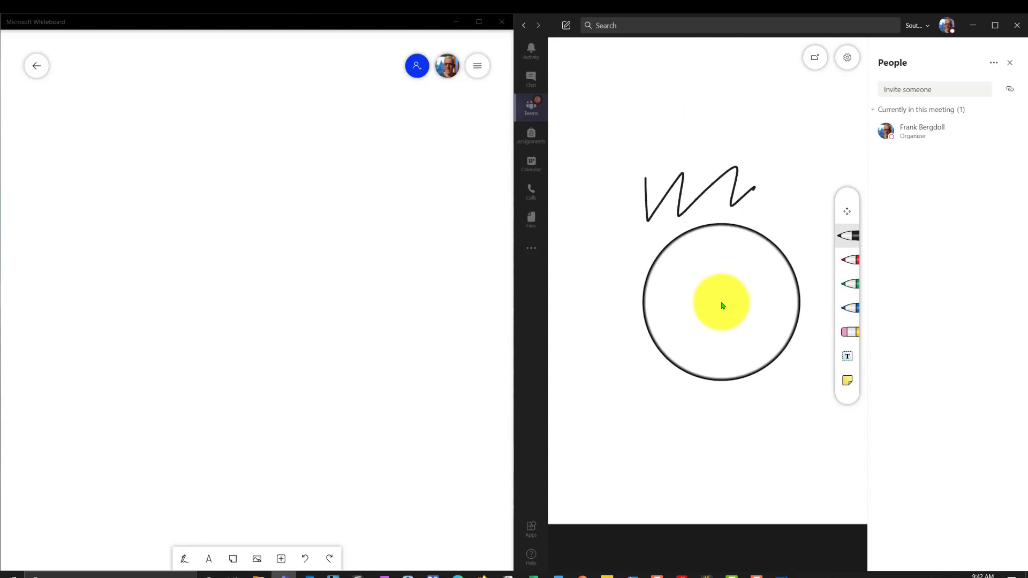
click(849, 332)
drag(714, 145, 695, 188)
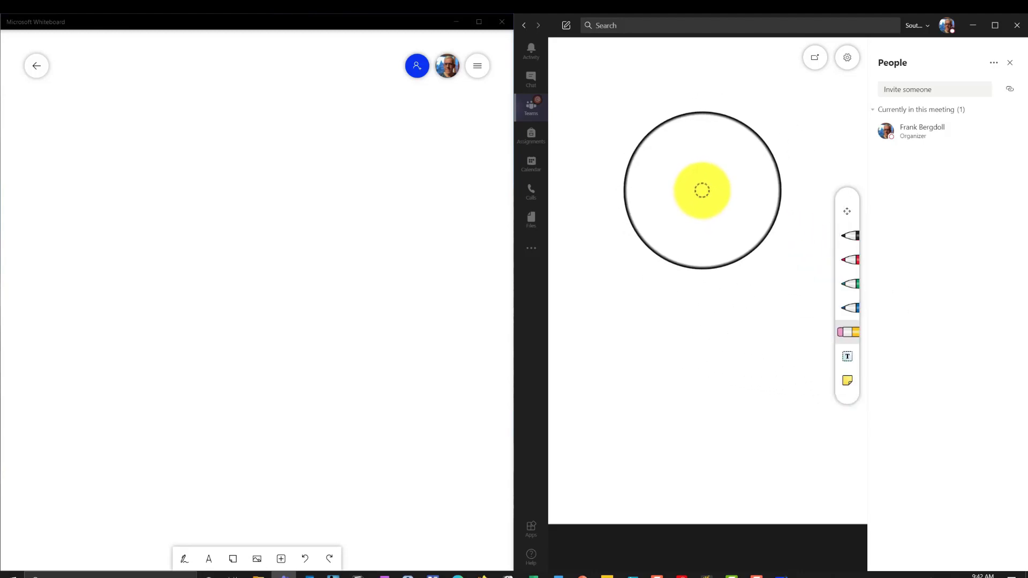
click(850, 237)
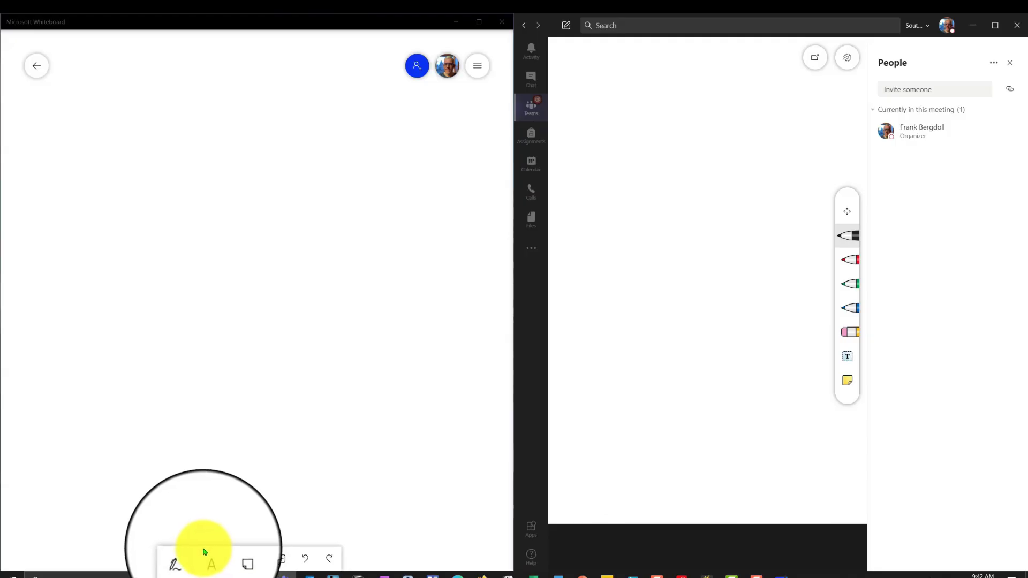
- Select the black pen in Whiteboard and view its colour and thickness options
click(182, 562)
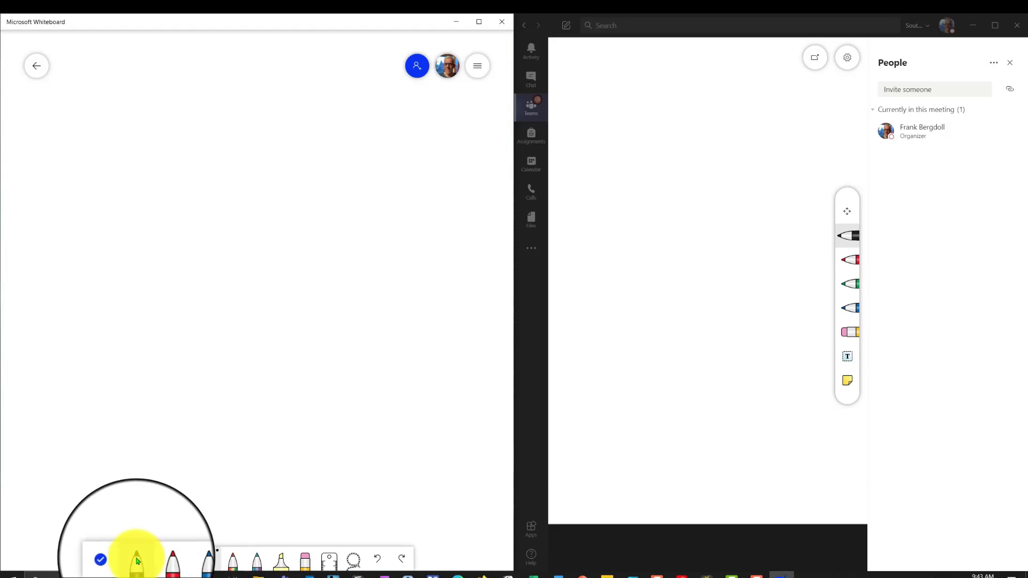
click(137, 561)
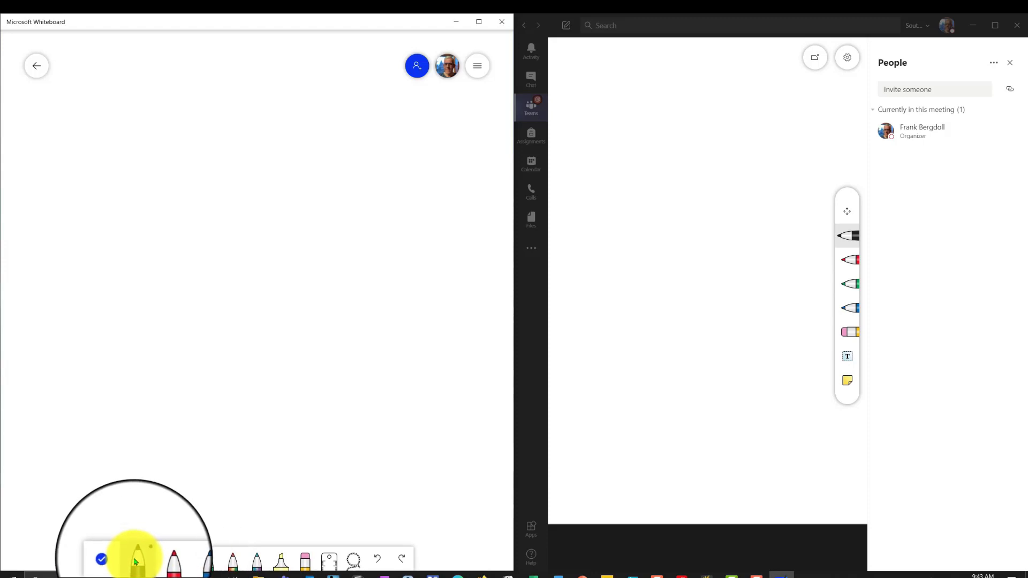
click(136, 561)
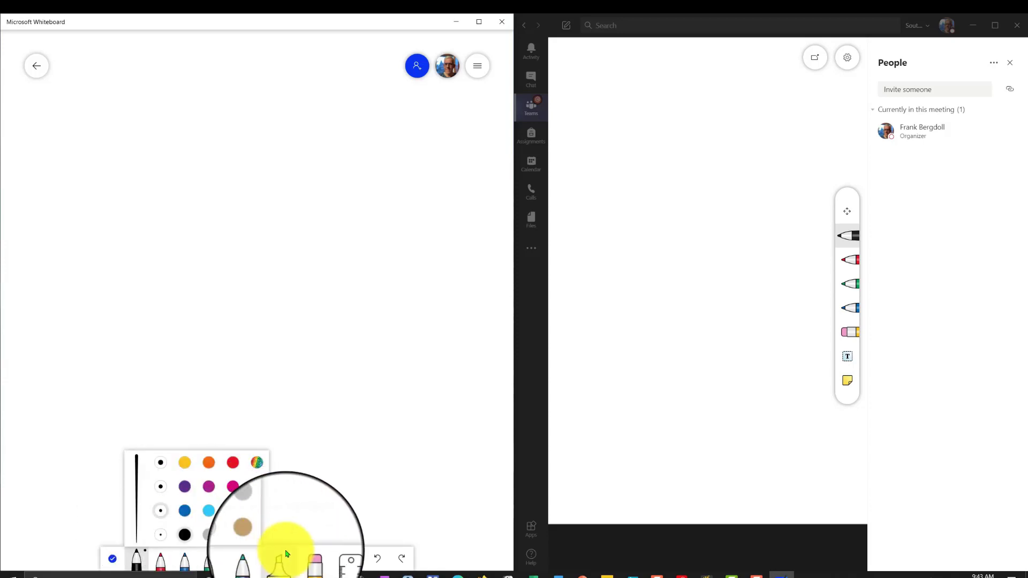
- Draw a straight black line along an angled ruler, then hide the ruler
click(329, 559)
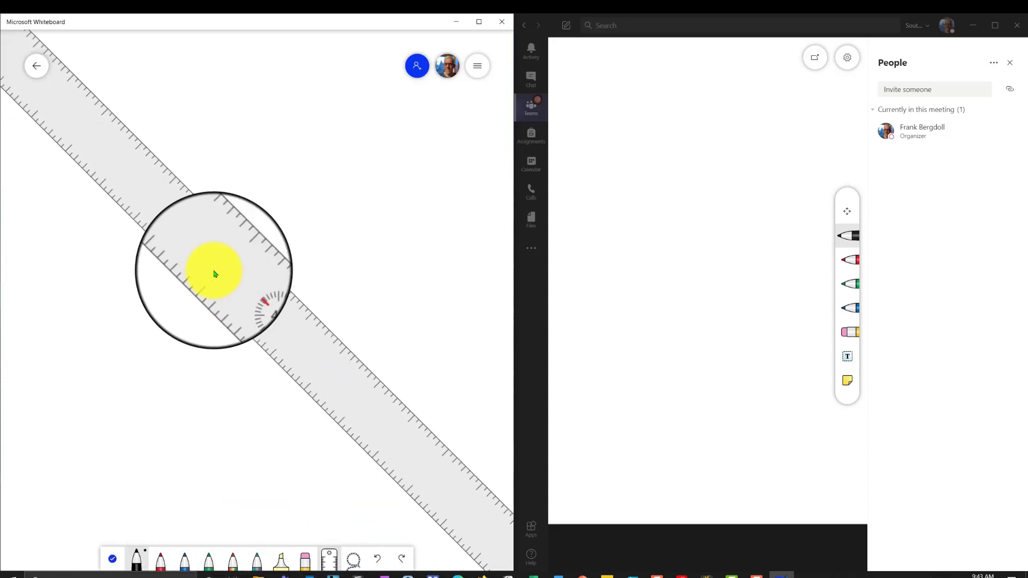
scroll(214, 274, down, 10)
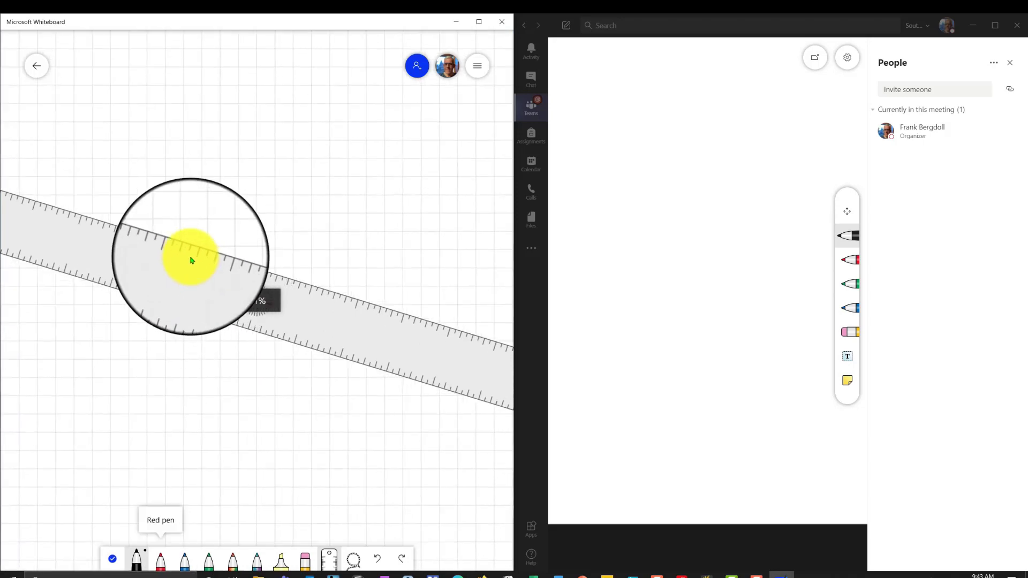
mouse_move(124, 219)
mouse_down()
mouse_move(166, 240)
mouse_move(395, 291)
mouse_move(439, 316)
mouse_up()
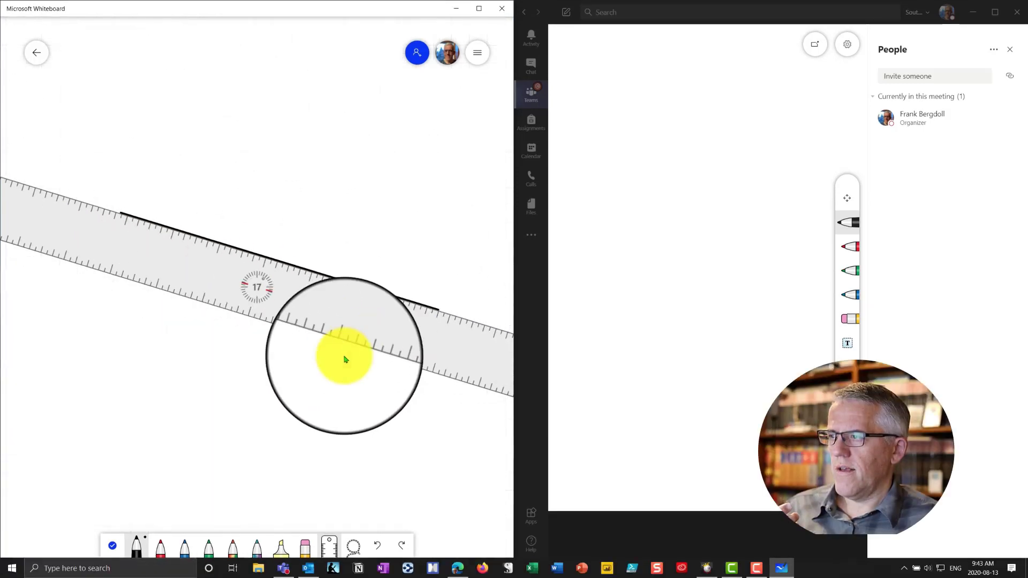
scroll(343, 359, up, 3)
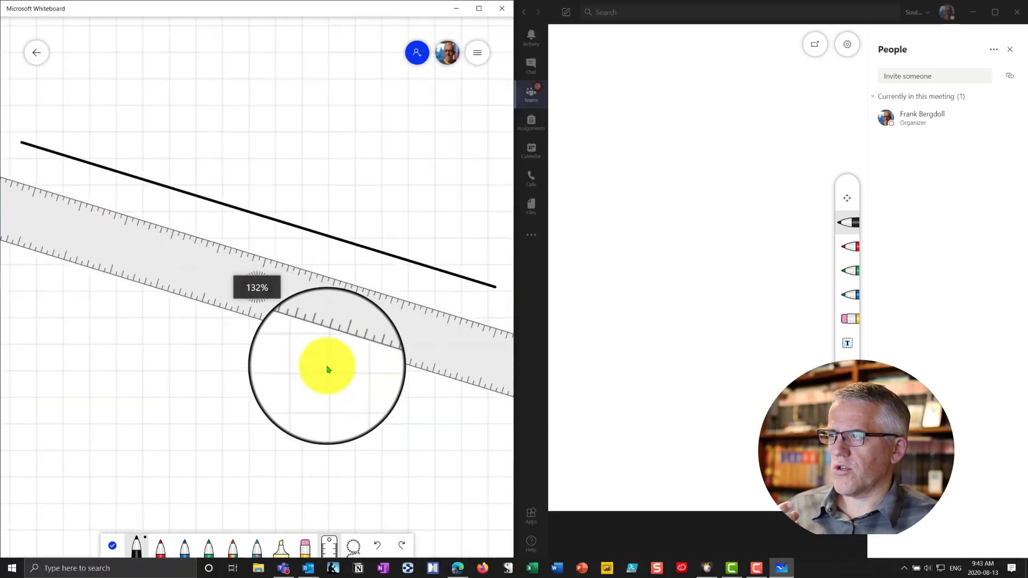
scroll(328, 370, up, 2)
scroll(328, 370, down, 3)
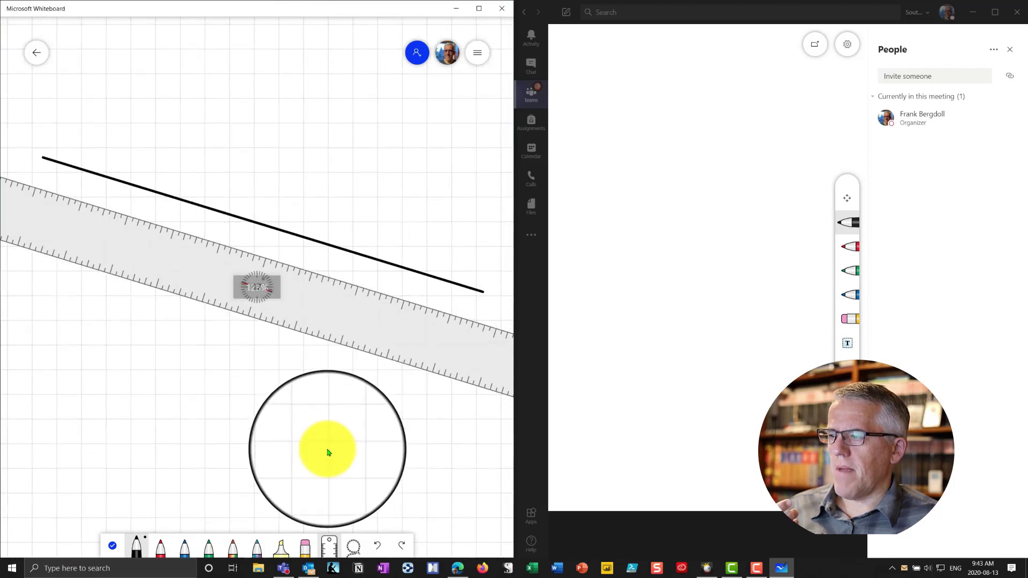
click(329, 546)
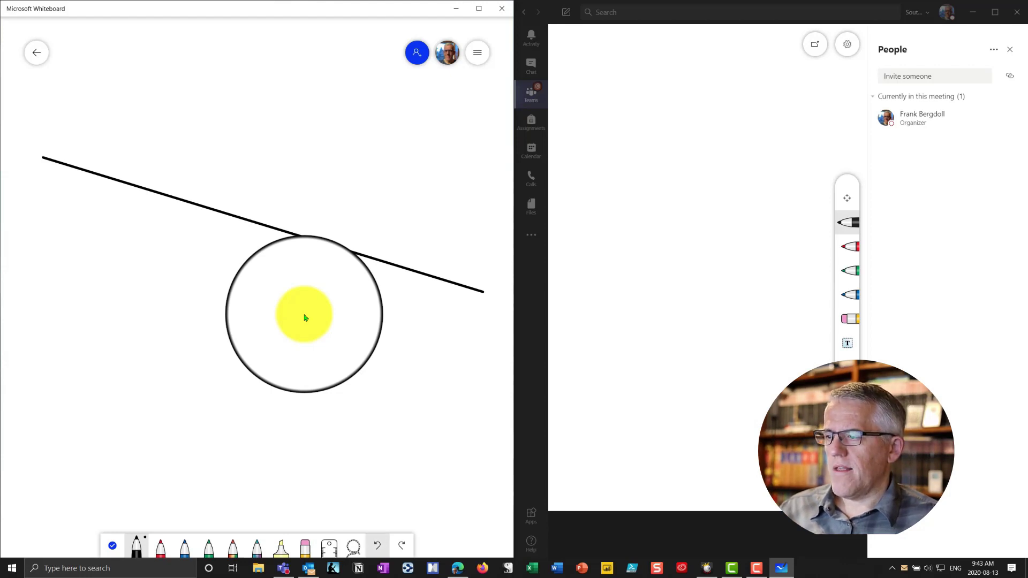
- Place a yellow sticky note and a text box below the black line
click(112, 545)
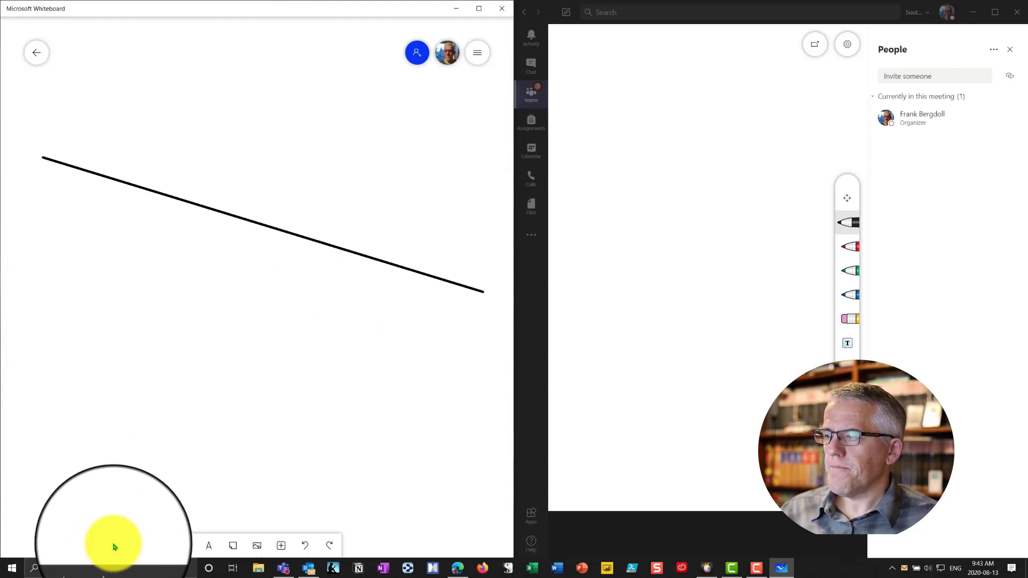
click(232, 546)
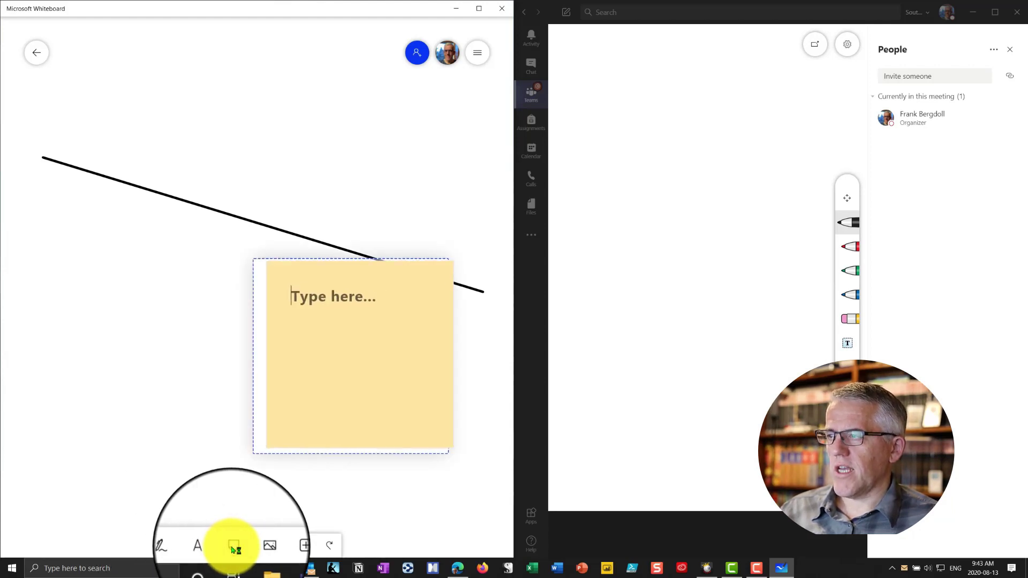
click(211, 547)
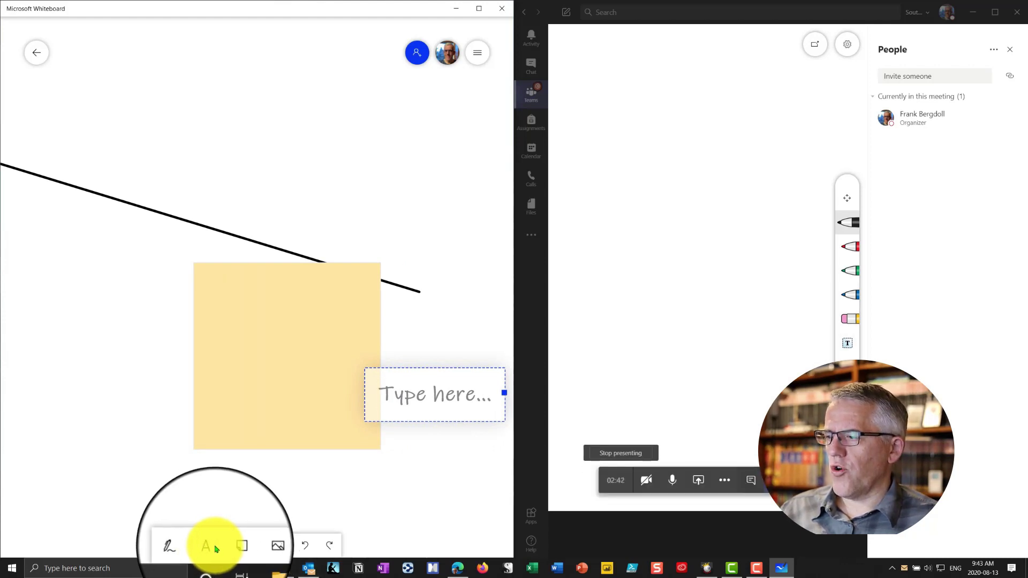
- Turn on optional connected experiences in Whiteboard's privacy settings to allow Bing image search
click(258, 552)
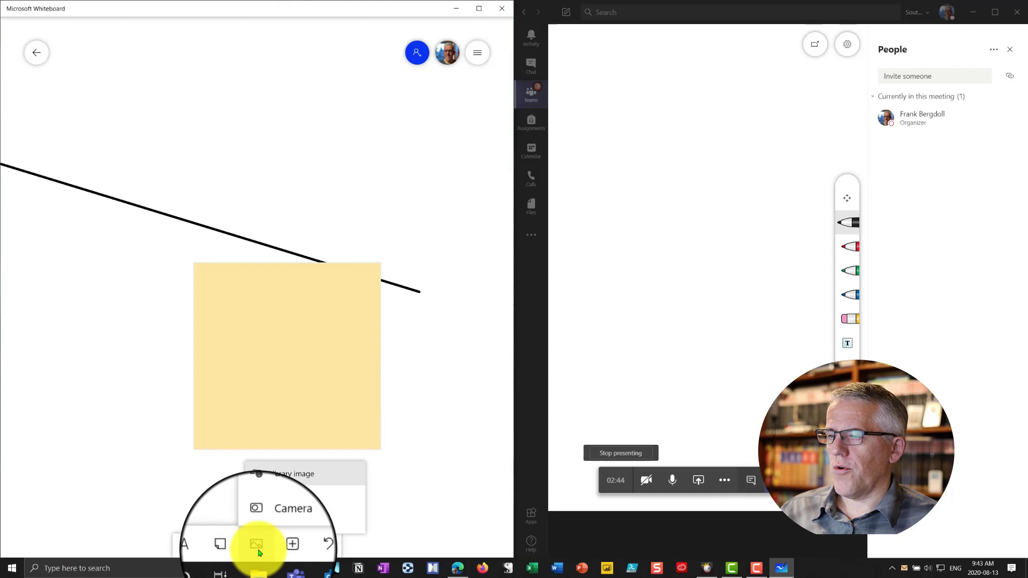
click(294, 505)
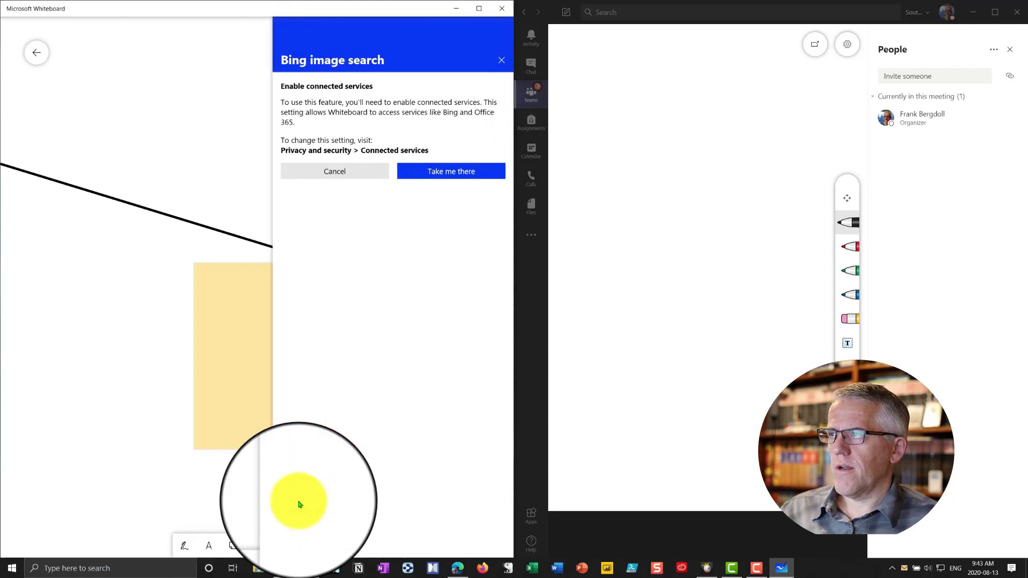
click(432, 175)
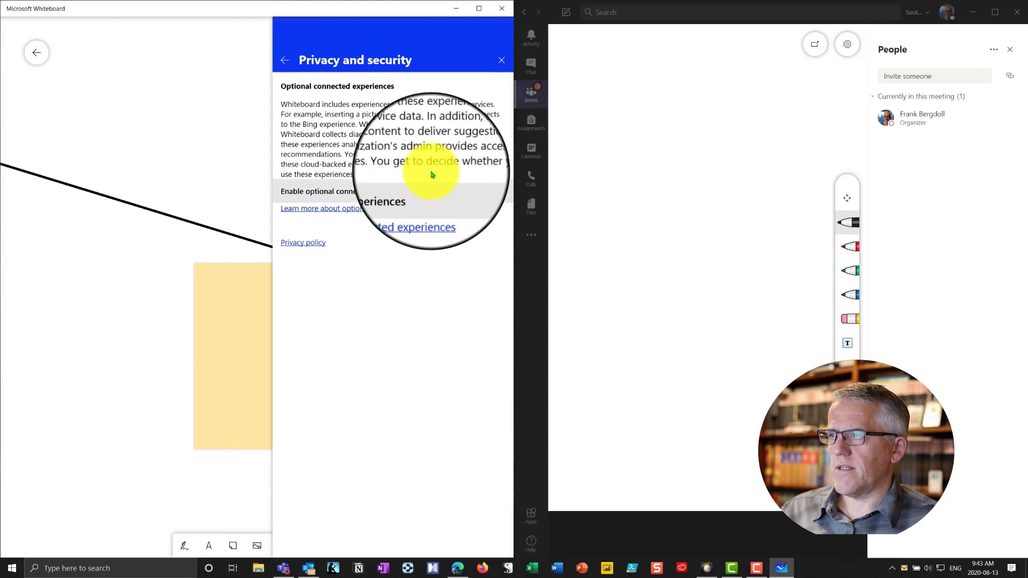
click(499, 192)
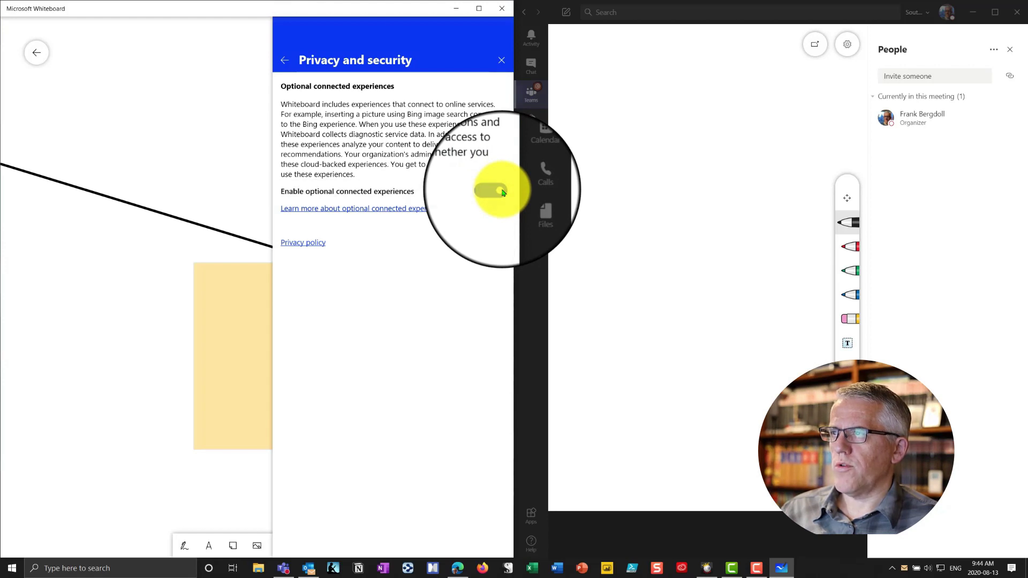
click(498, 61)
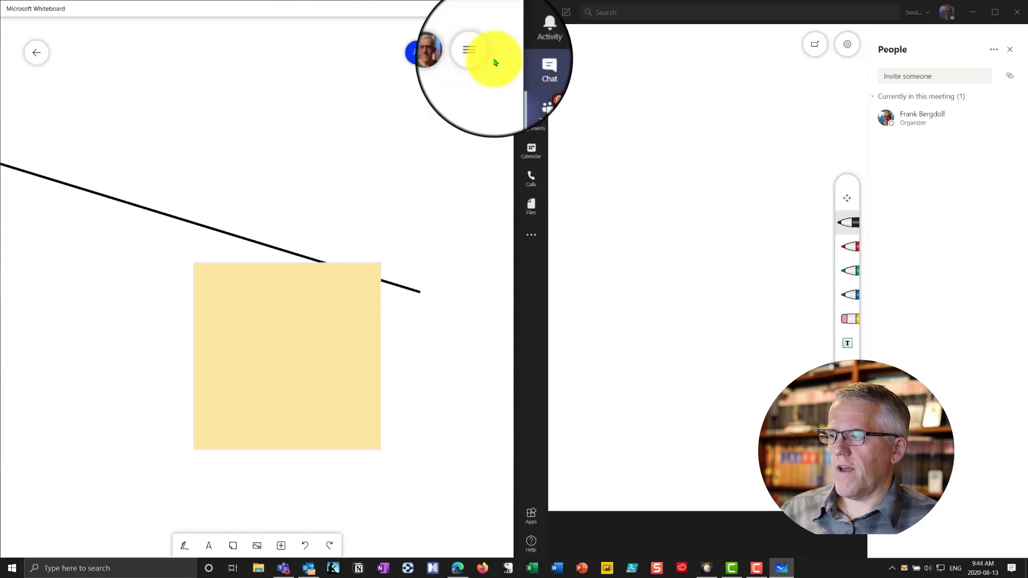
- Search Bing images for 'pen' and insert the first photo onto the board
click(259, 545)
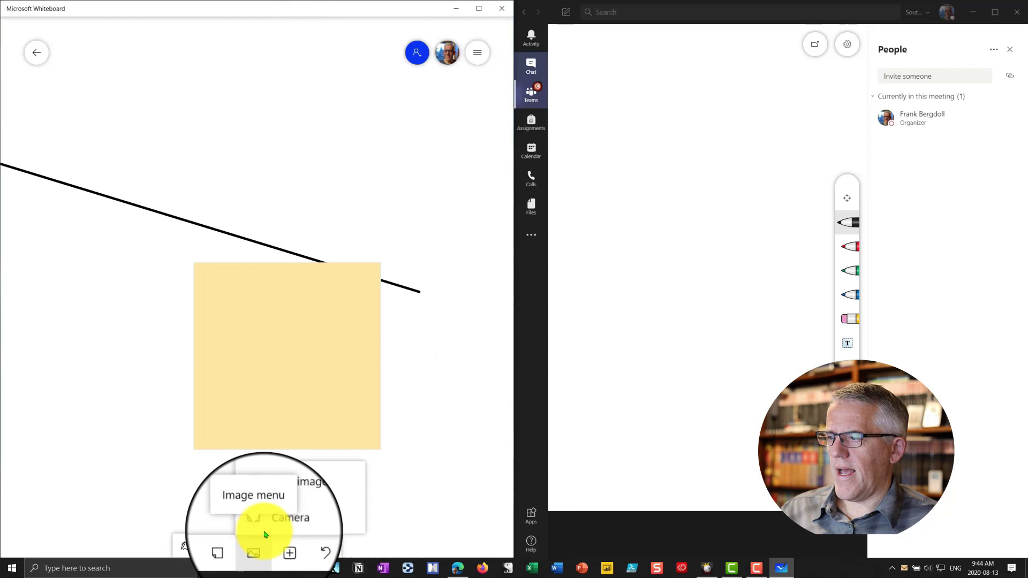
click(304, 499)
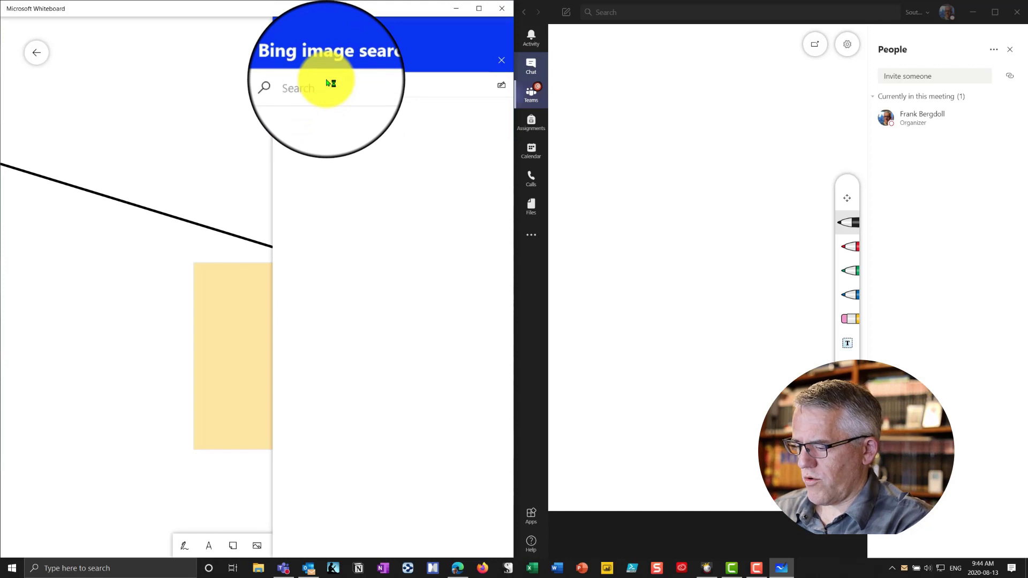
text(pen)
key(Return)
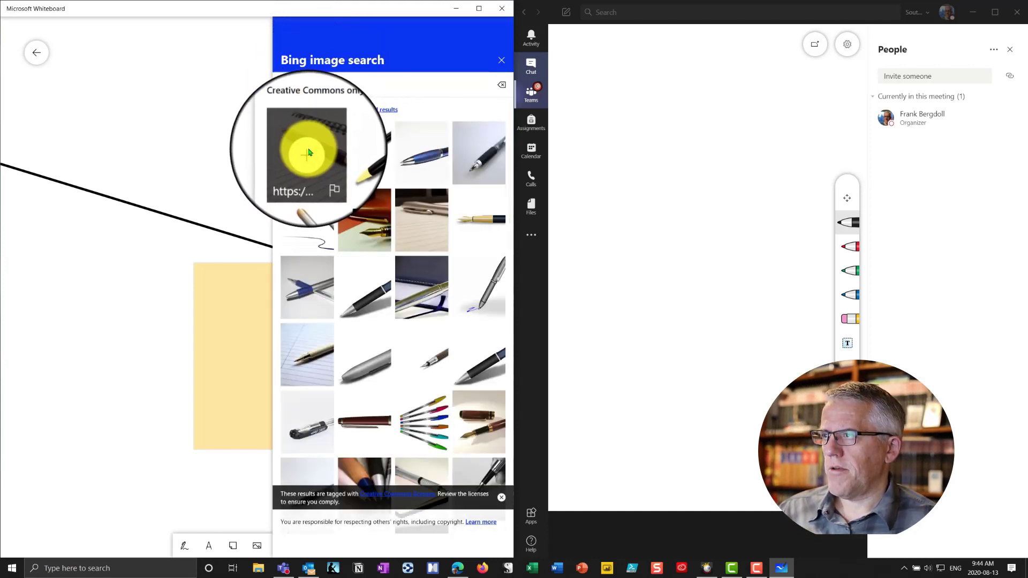
click(311, 154)
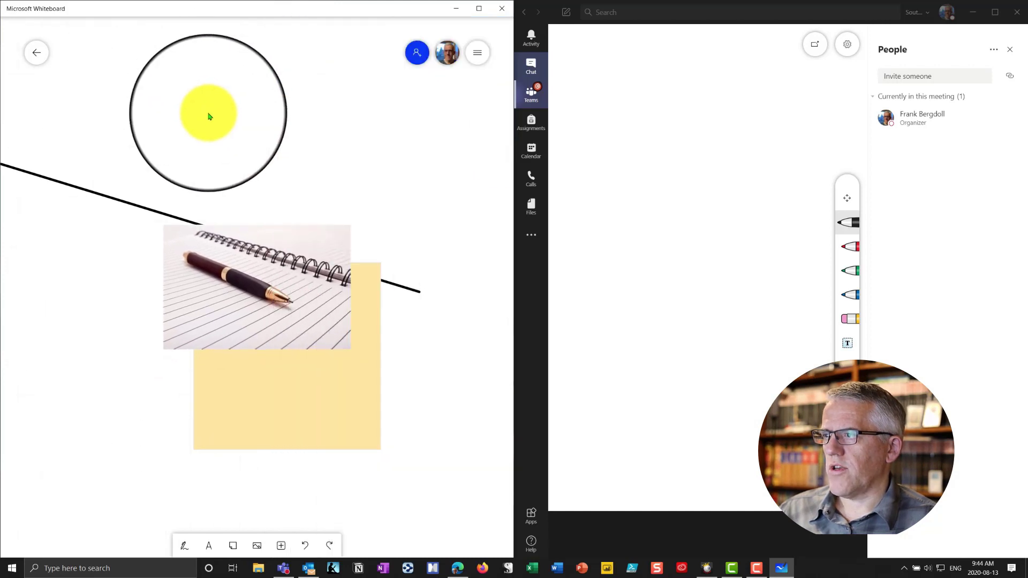
- Drag the pen photo up so it sits above the yellow sticky note
drag(271, 298, 347, 175)
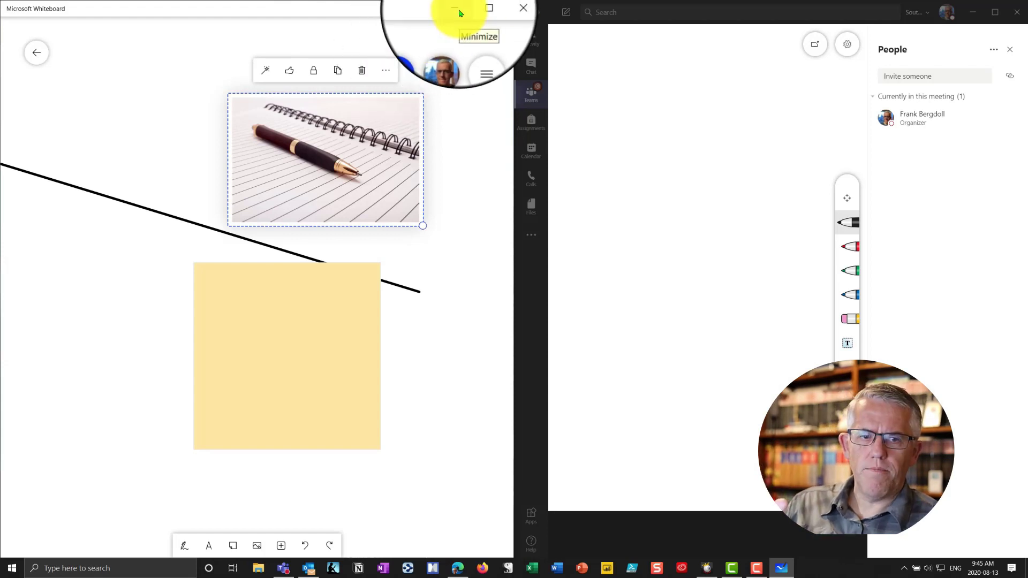
- Minimise Whiteboard, float the Teams window, and start the meeting's built-in Microsoft Whiteboard
click(458, 11)
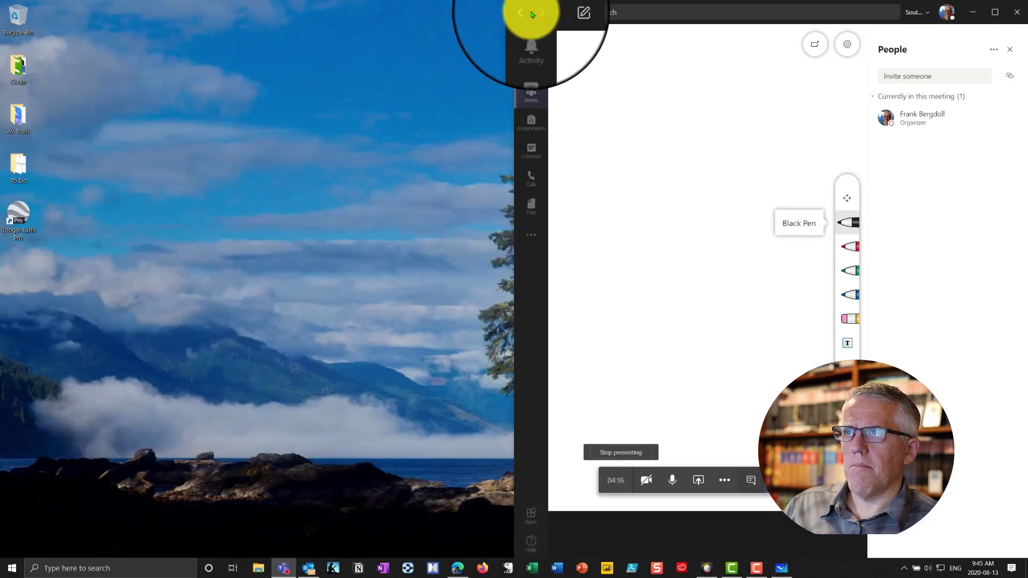
drag(553, 15, 190, 53)
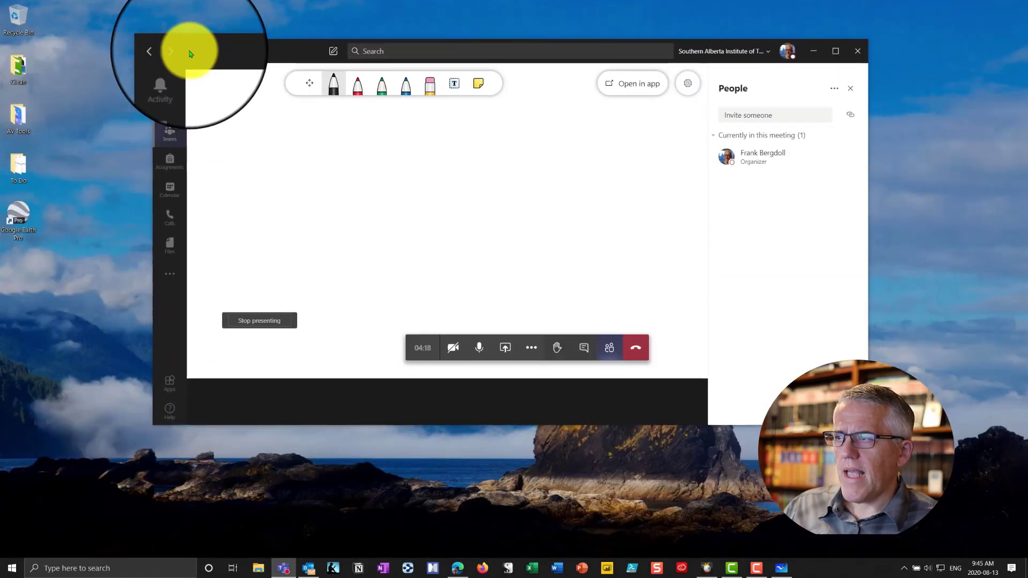
click(506, 348)
click(649, 341)
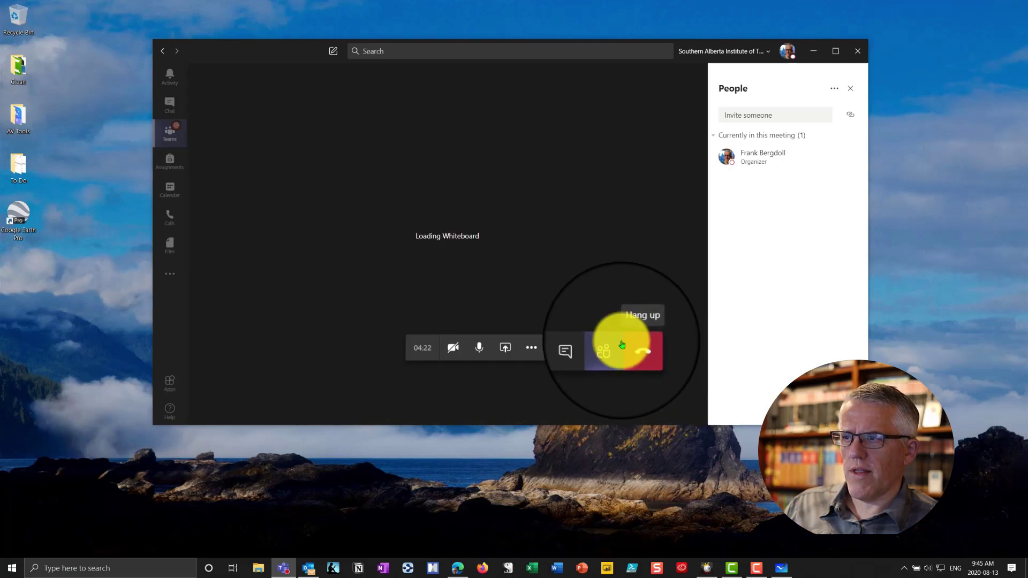
- Reopen the Teams share tray and browse the windows, Microsoft Whiteboard and Freehand options
click(506, 349)
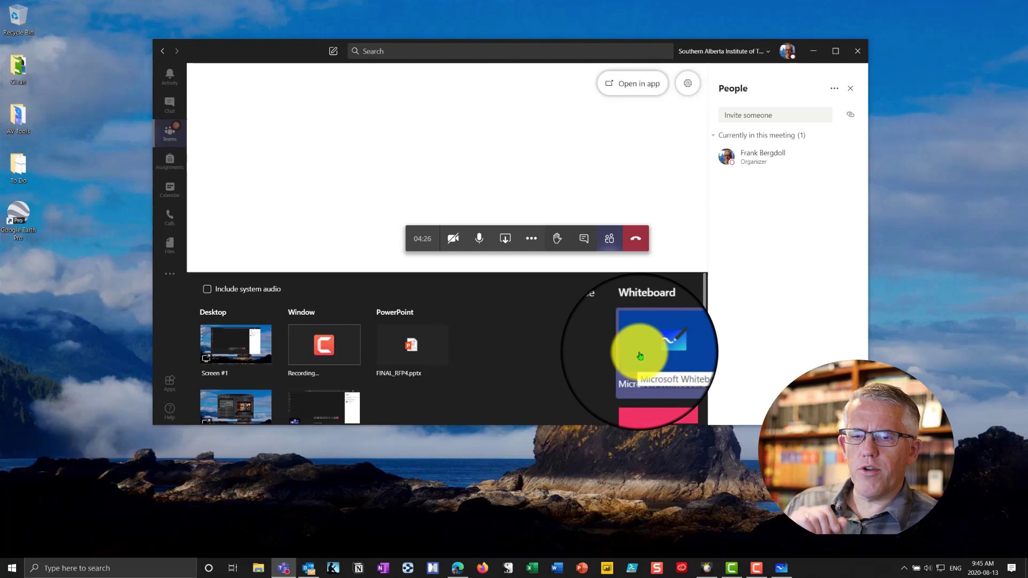
scroll(493, 360, down, 5)
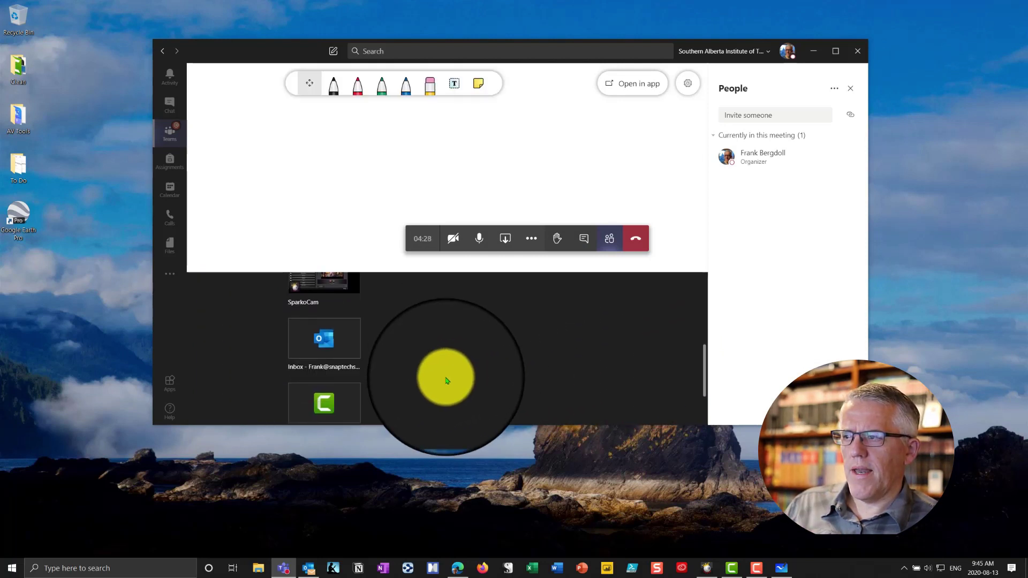
scroll(439, 383, up, 5)
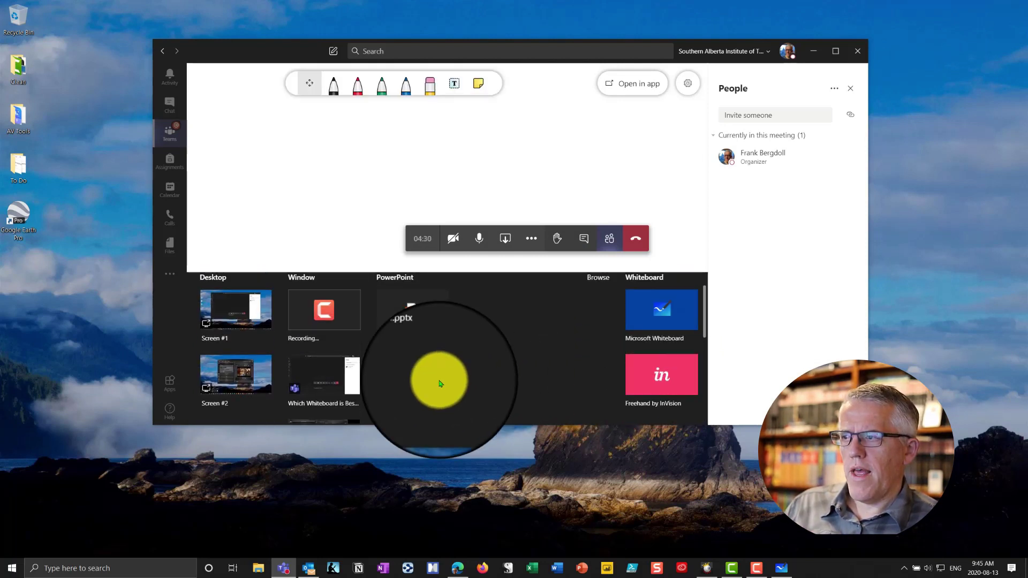
scroll(439, 383, up, 1)
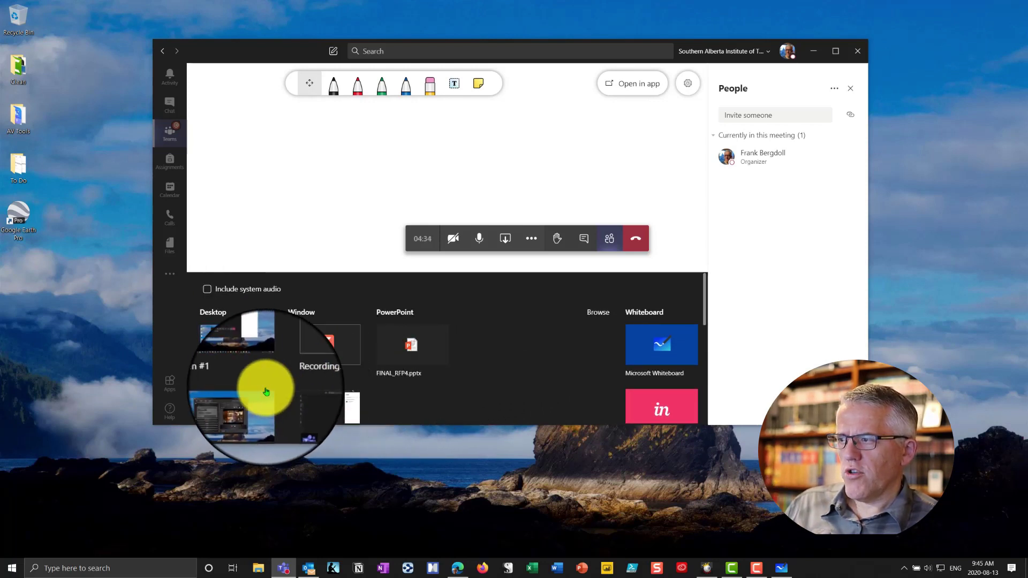
scroll(262, 391, down, 1)
scroll(390, 372, up, 2)
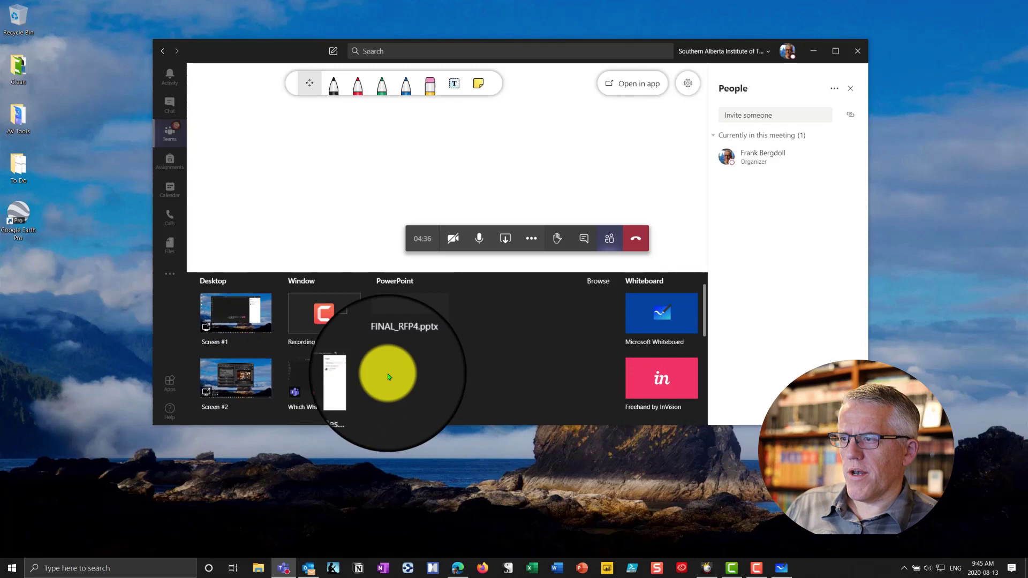
scroll(473, 366, down, 5)
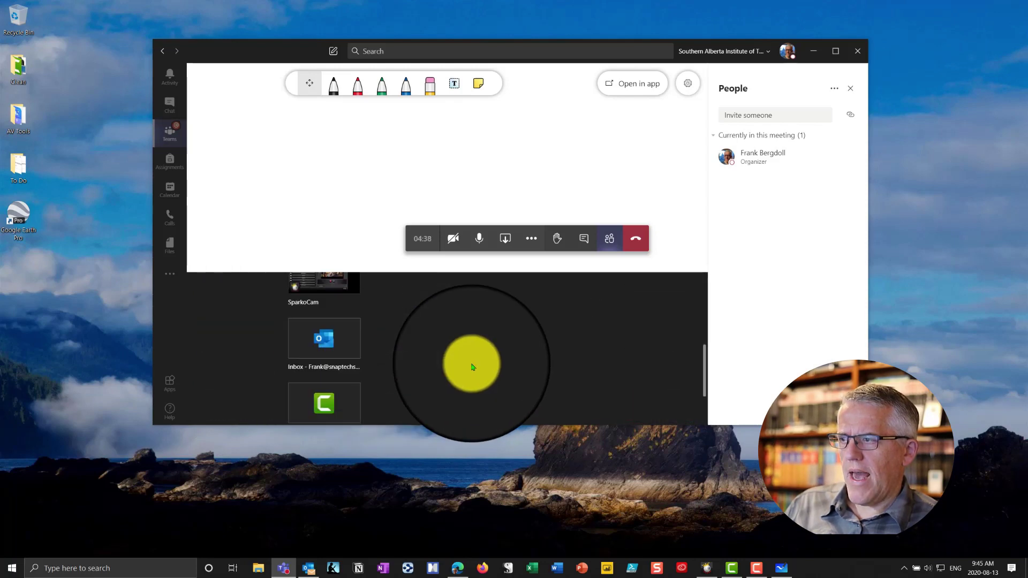
scroll(472, 366, down, 2)
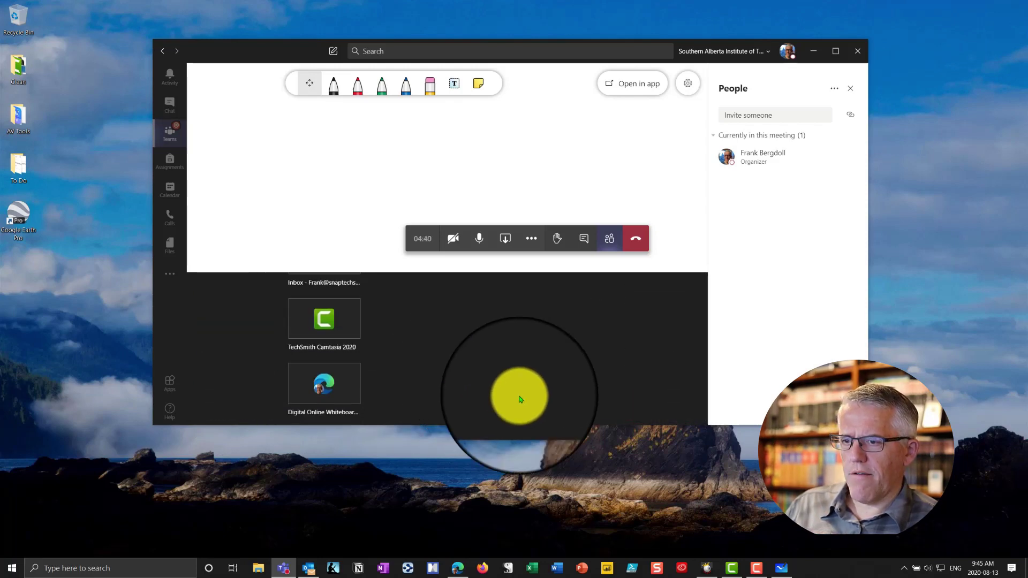
- Restore and resize the Whiteboard app window into a wider unsnapped window, then return to Teams
click(781, 567)
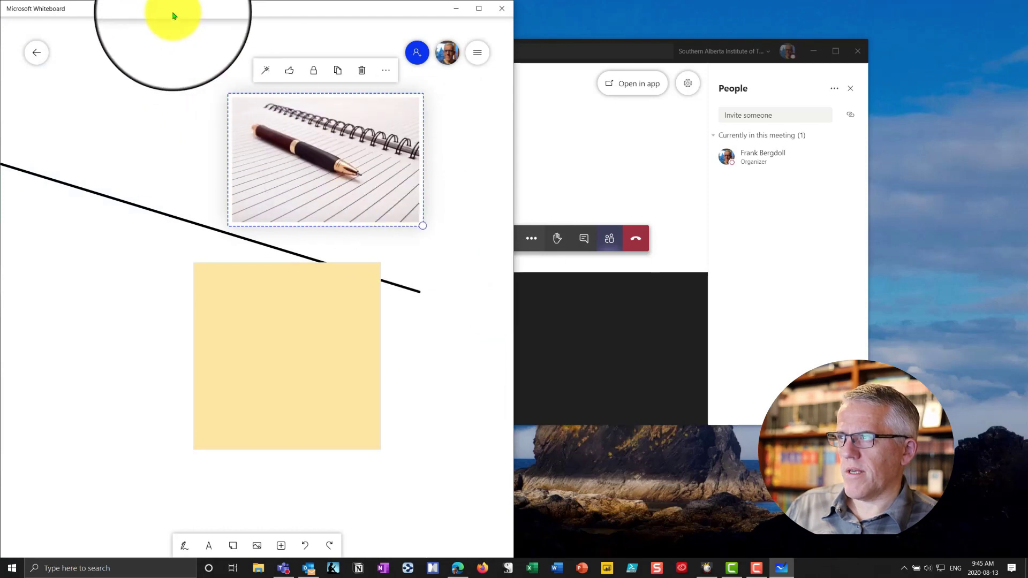
drag(218, 11, 380, 11)
click(623, 11)
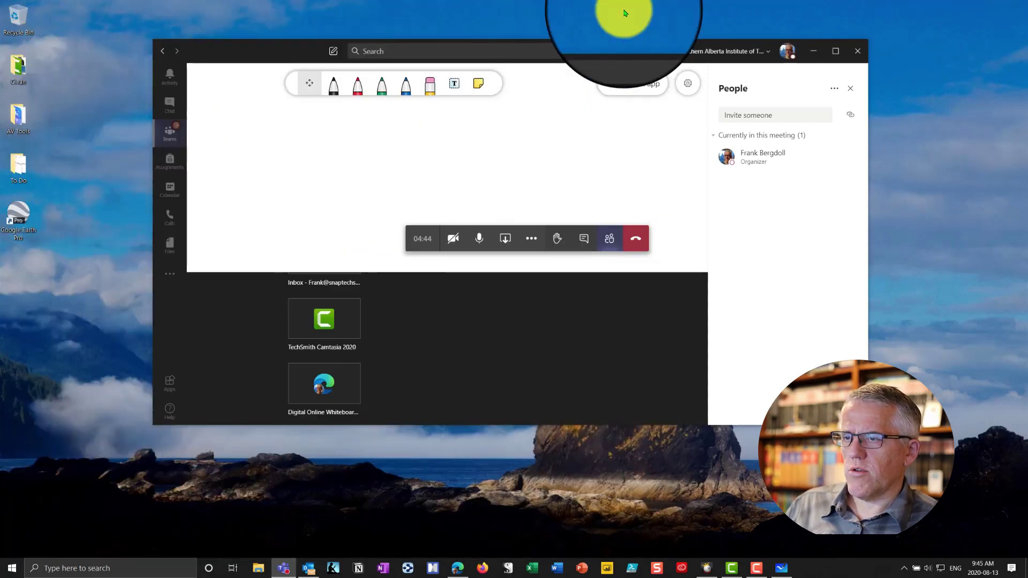
click(781, 567)
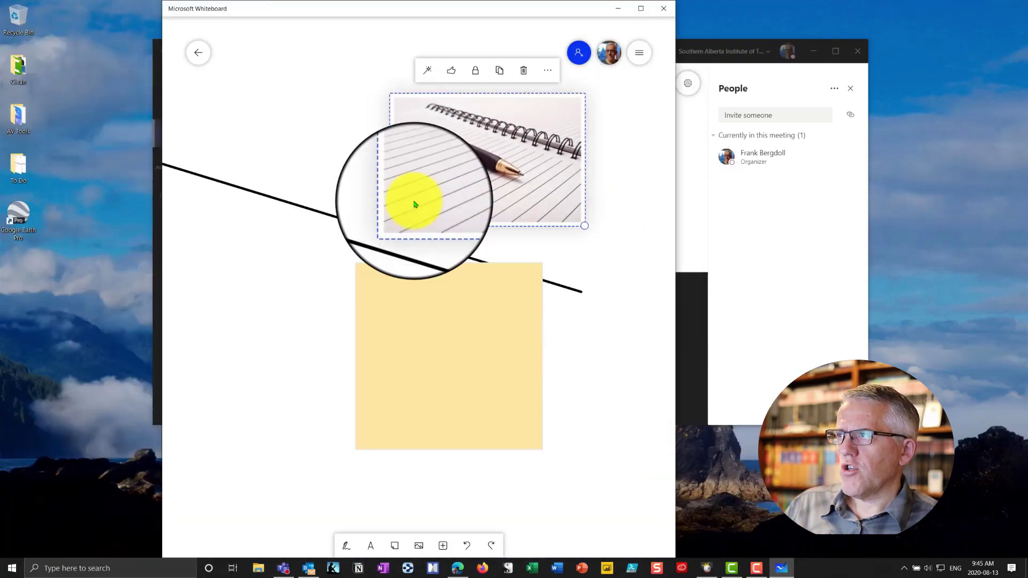
drag(230, 12, 119, 63)
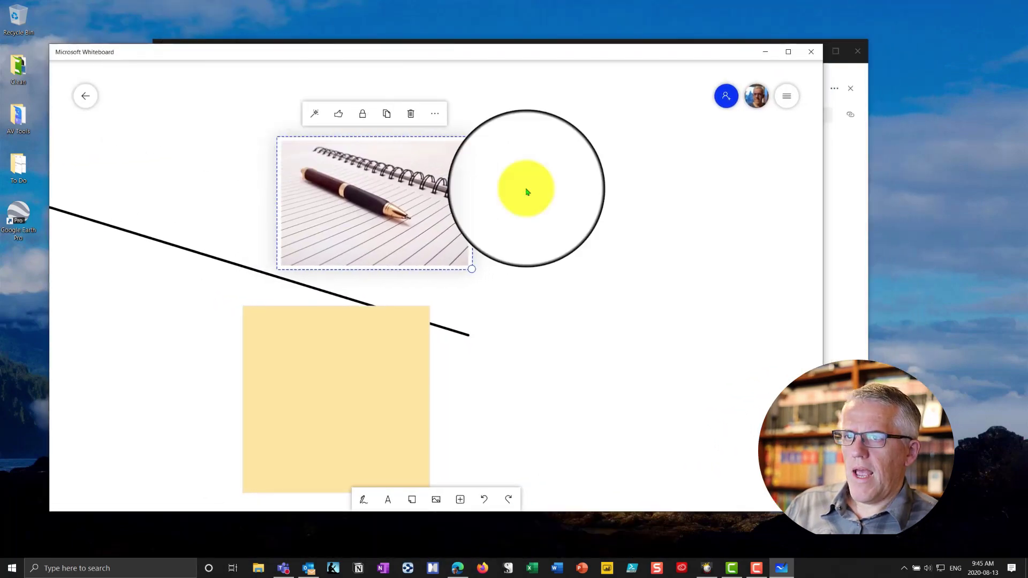
click(838, 291)
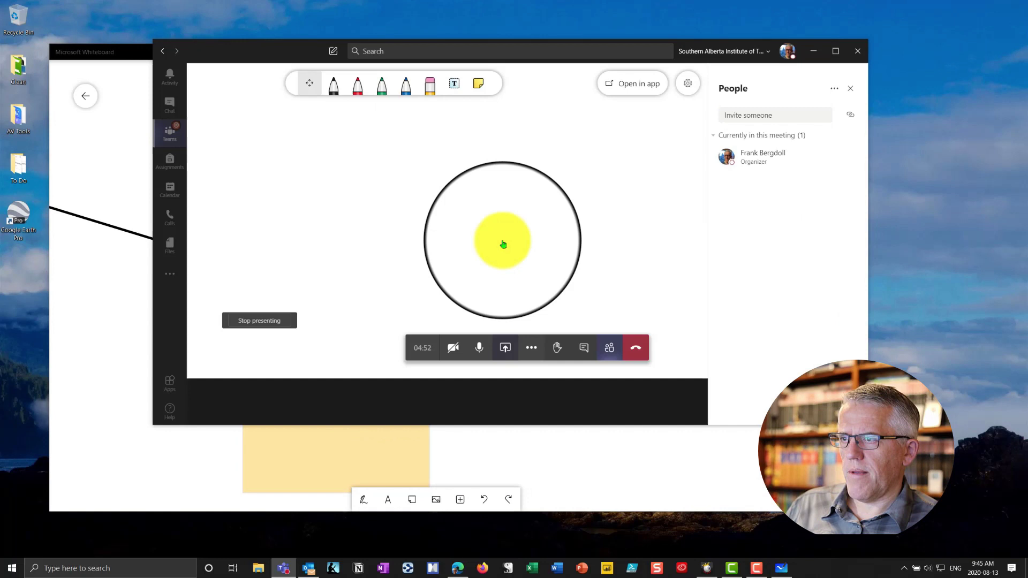
- Share the Microsoft Whiteboard app window from the Teams share tray's Window list
click(506, 350)
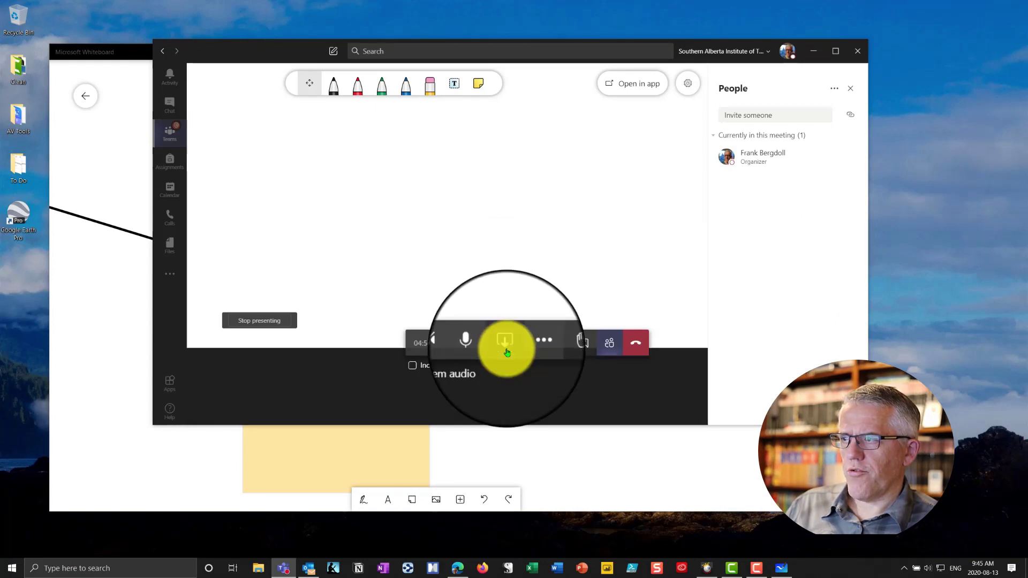
scroll(393, 369, down, 1)
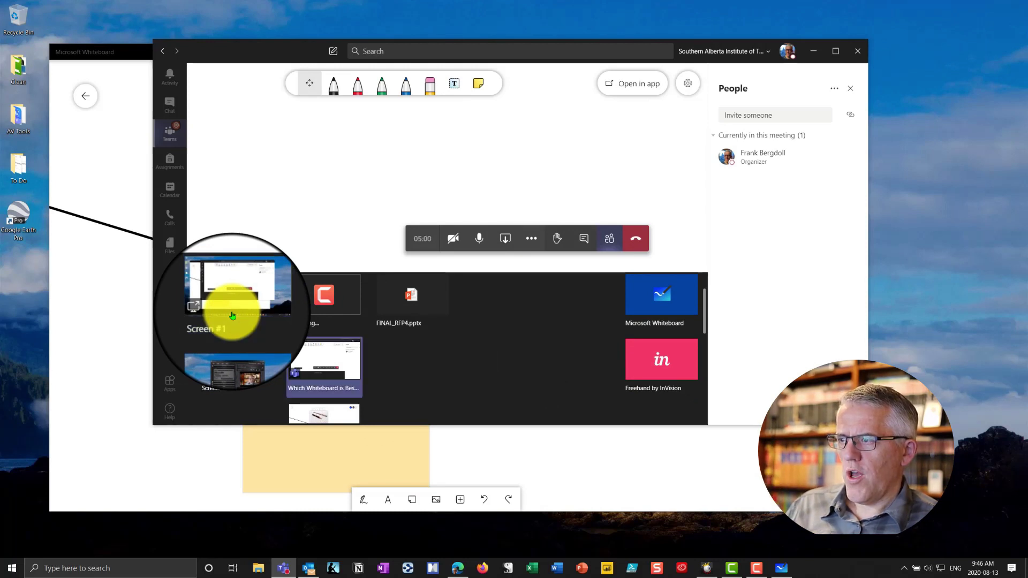
scroll(390, 361, down, 2)
scroll(390, 363, up, 1)
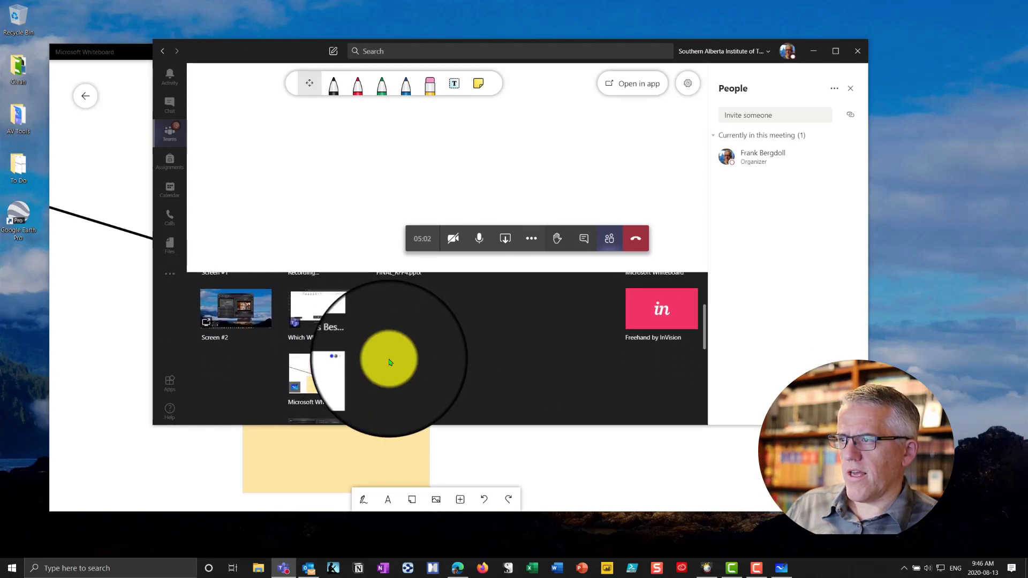
scroll(375, 350, down, 1)
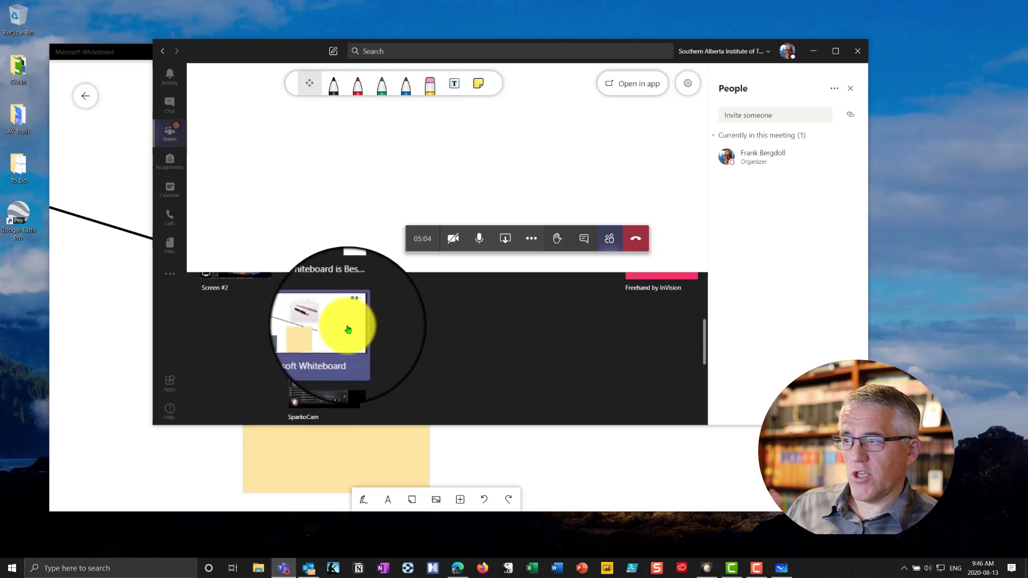
click(341, 328)
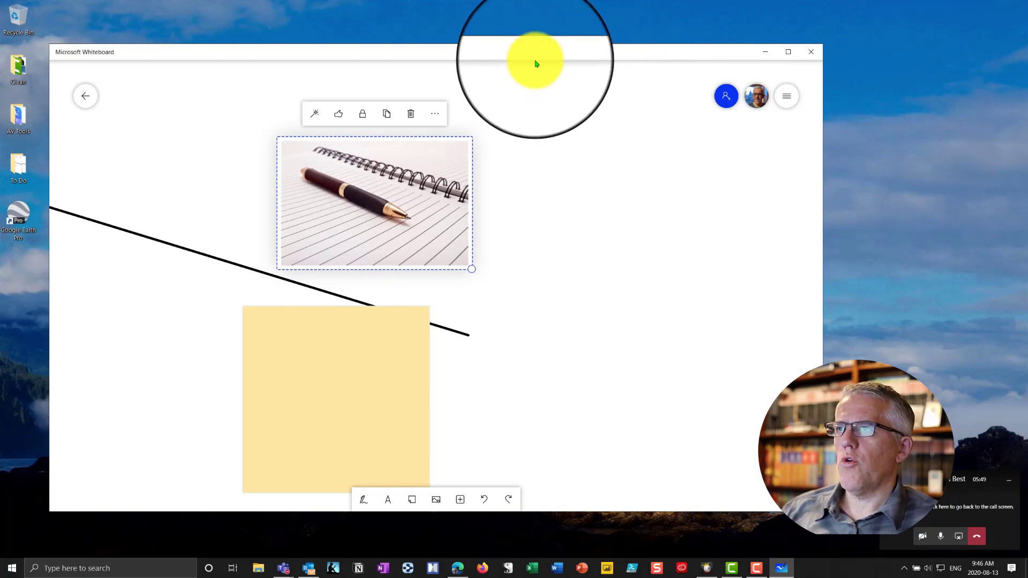
- Nudge the Whiteboard window and zoom to 192%, then out to 89% to fit the line, pen photo and sticky note
drag(516, 53, 549, 50)
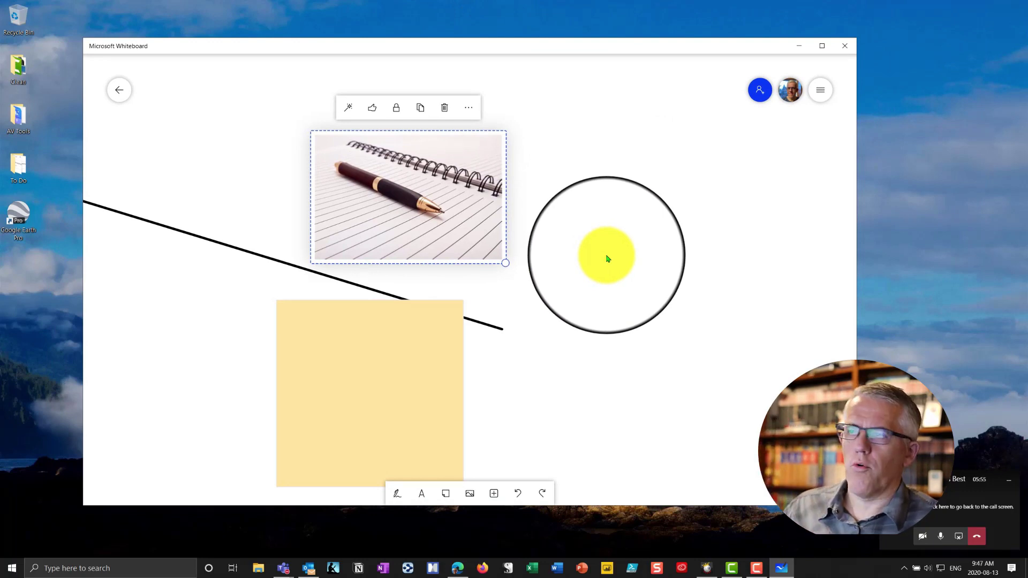
scroll(608, 259, up, 5)
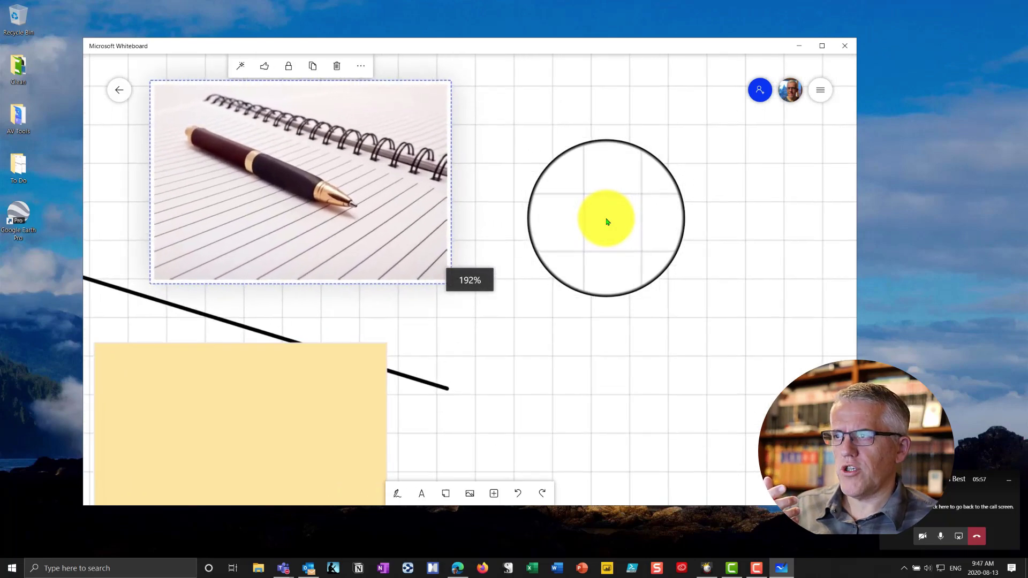
scroll(608, 221, down, 6)
scroll(605, 217, up, 2)
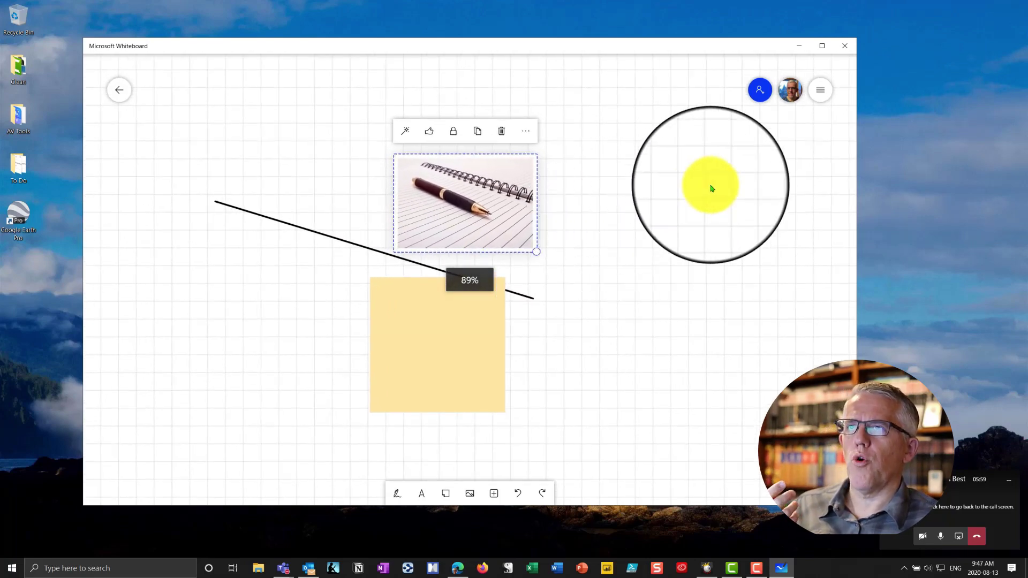